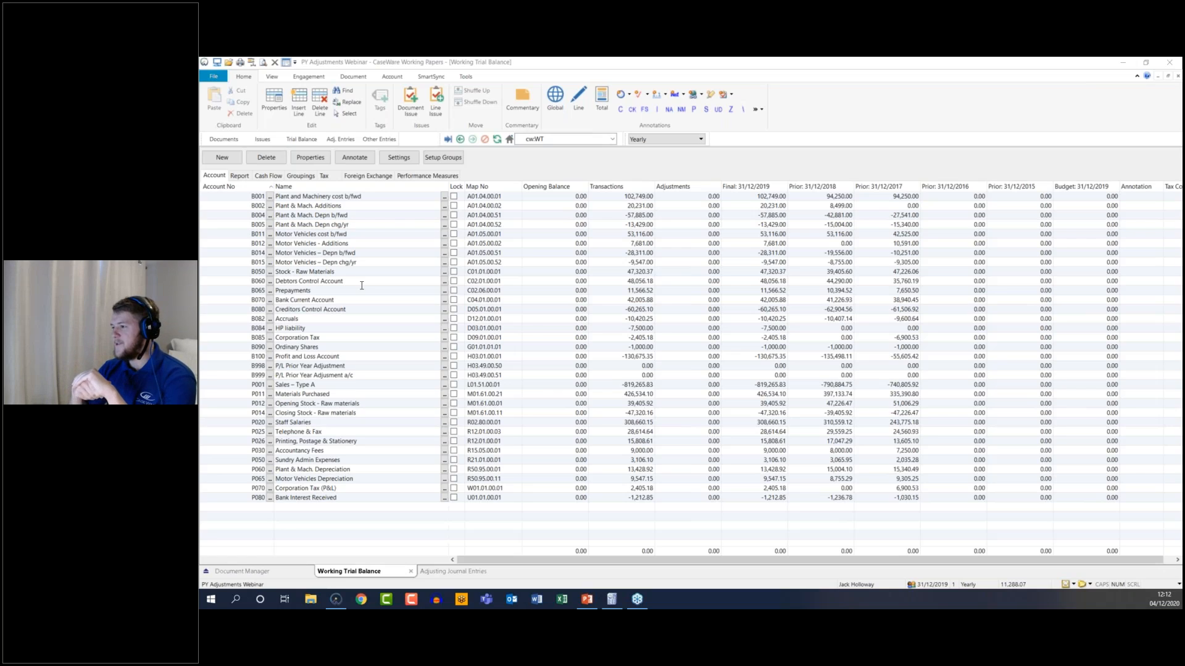
# Examine the two P/L Prior Year Adjustment accounts B998 and B999 and their map numbers in the working trial balance.
pyautogui.click(367, 365)
pyautogui.click(367, 366)
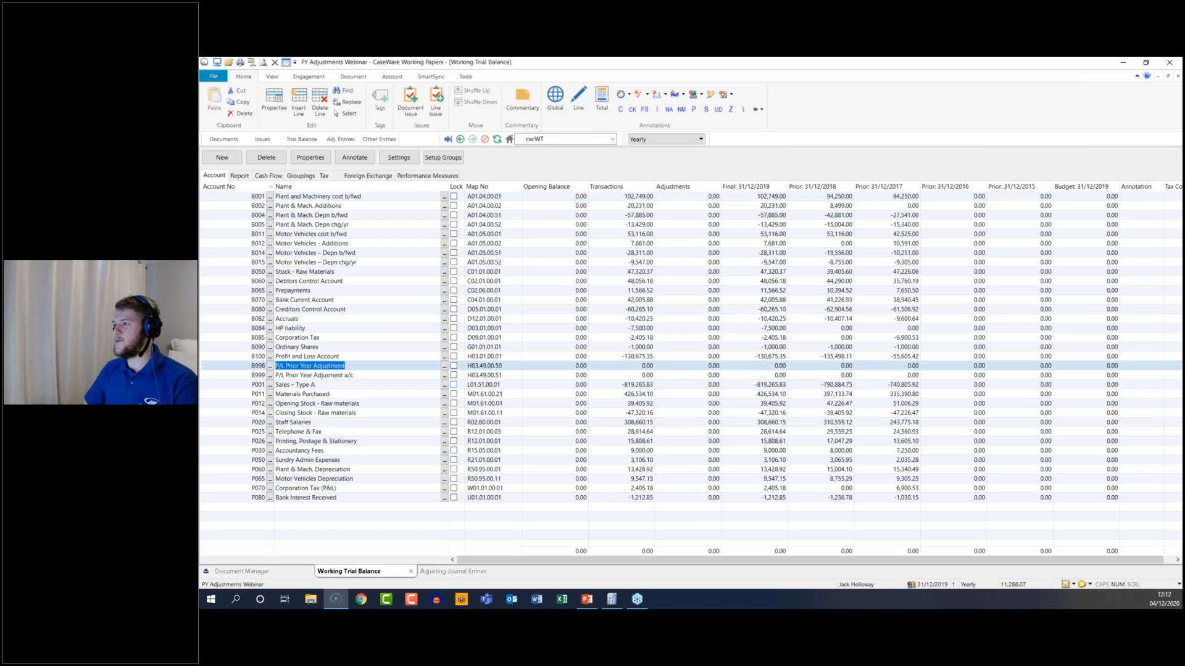
pyautogui.click(367, 375)
pyautogui.click(367, 366)
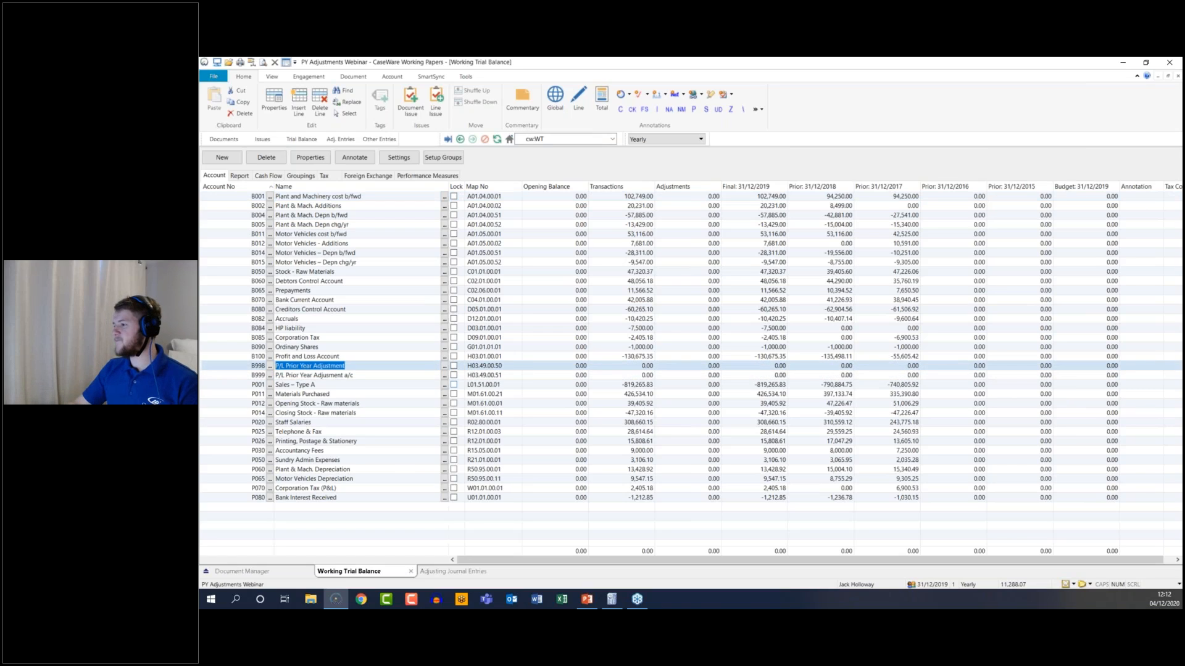
pyautogui.click(347, 367)
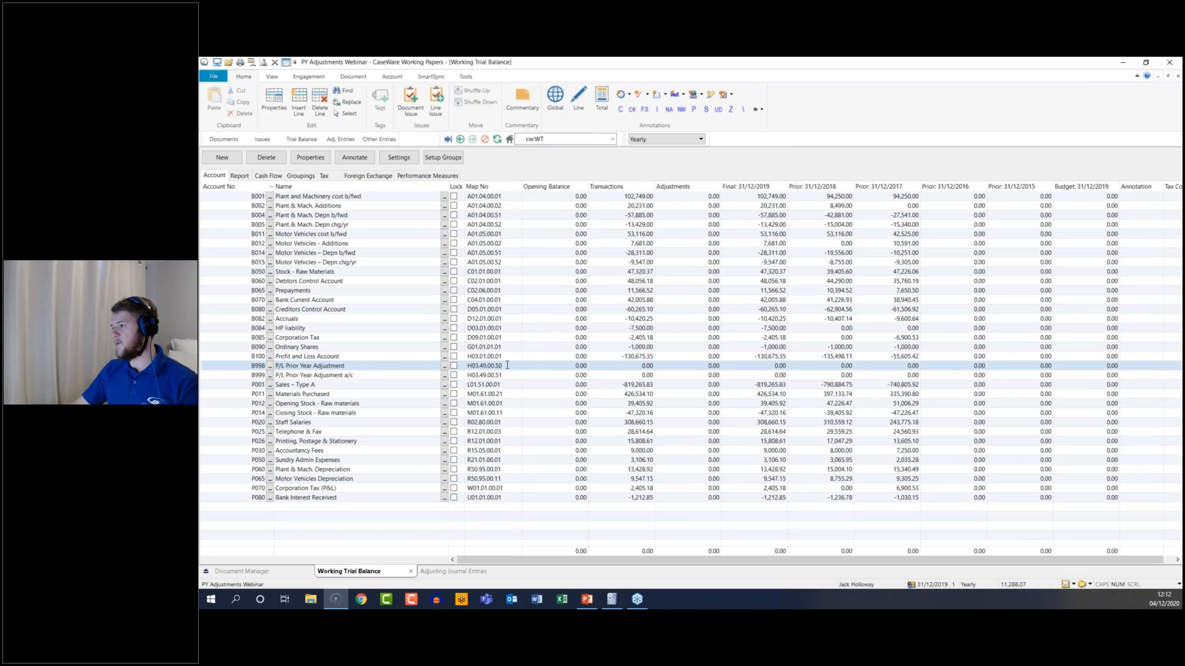
pyautogui.moveTo(507, 366); pyautogui.dragTo(466, 367)
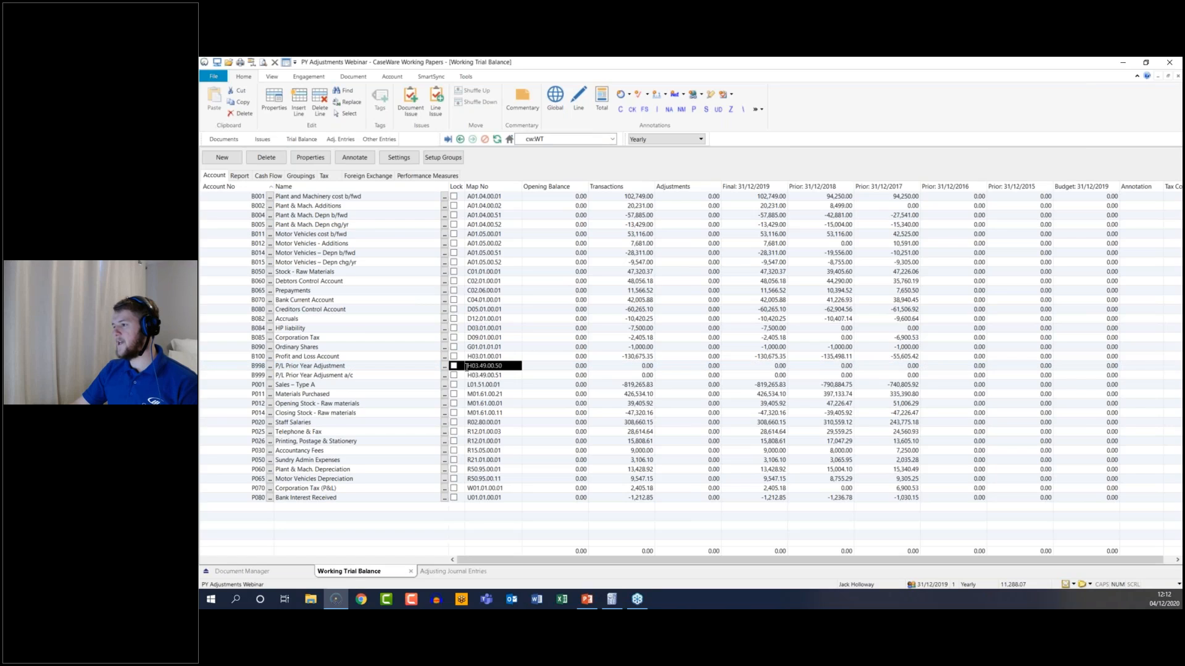
pyautogui.moveTo(508, 374); pyautogui.dragTo(242, 376)
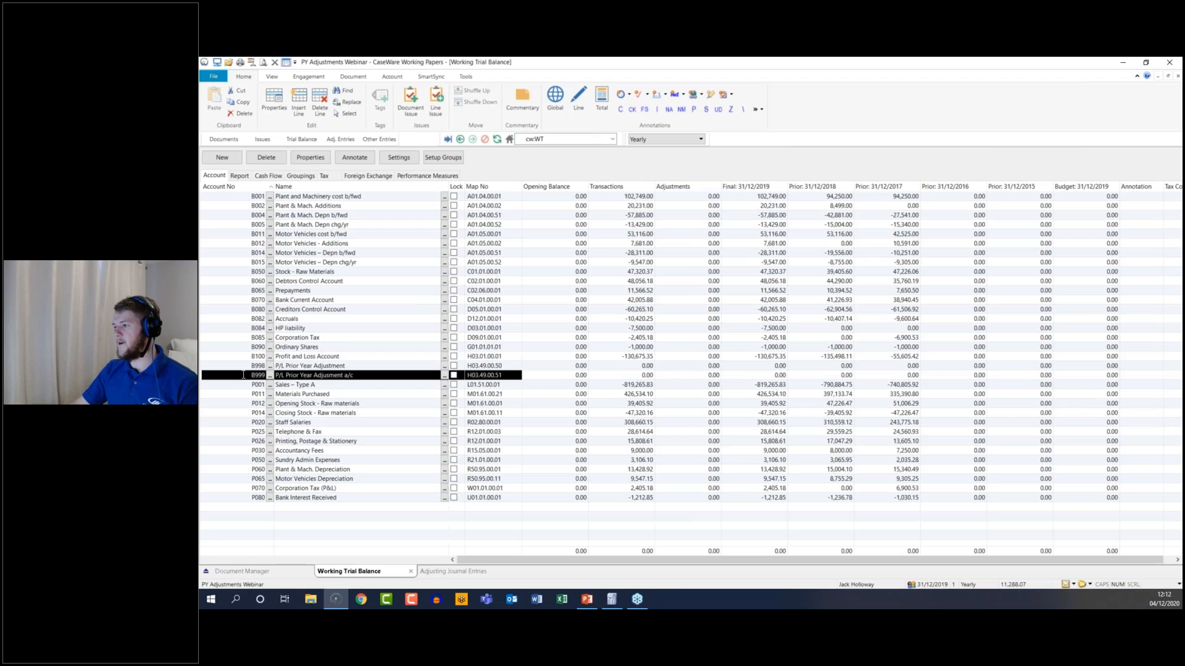
pyautogui.click(503, 375)
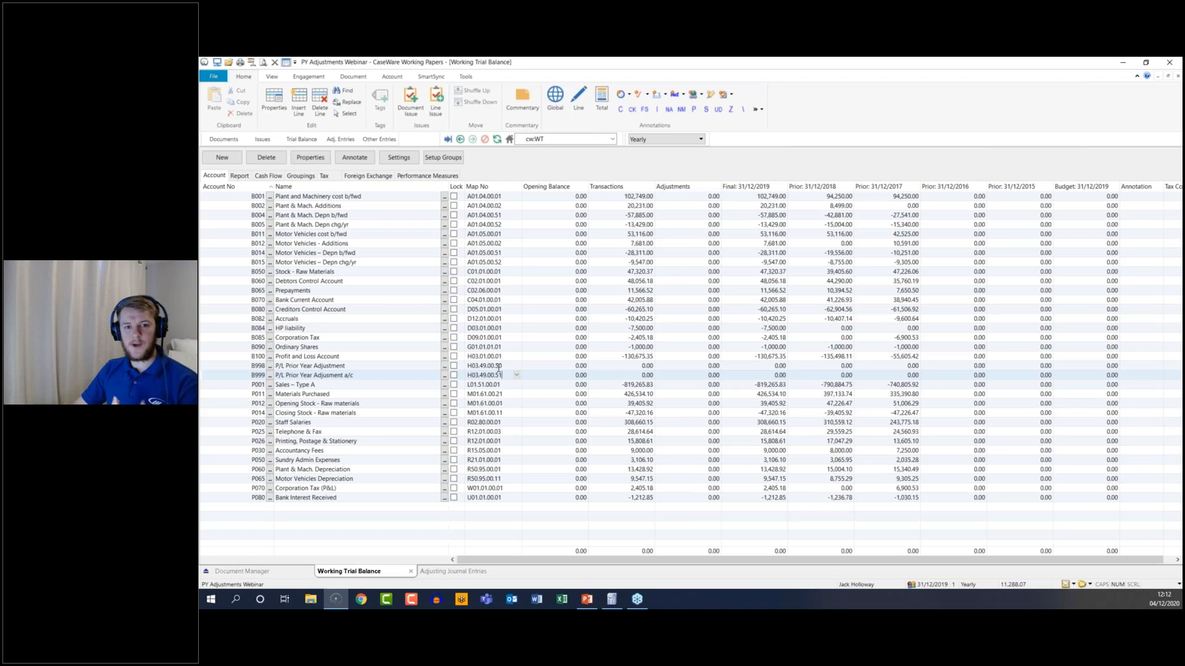
pyautogui.click(361, 376)
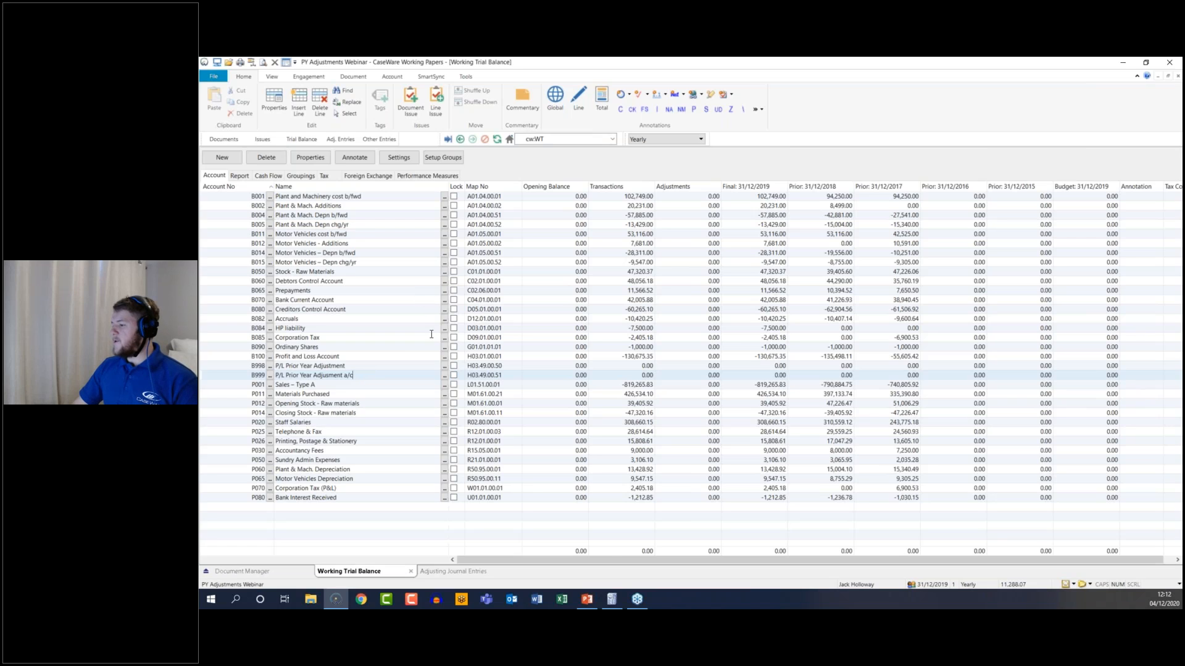
# Switch to the CaseView accounts document, review the balance sheet's 2019 and 2018 figures, and return to Working Papers.
pyautogui.click(605, 599)
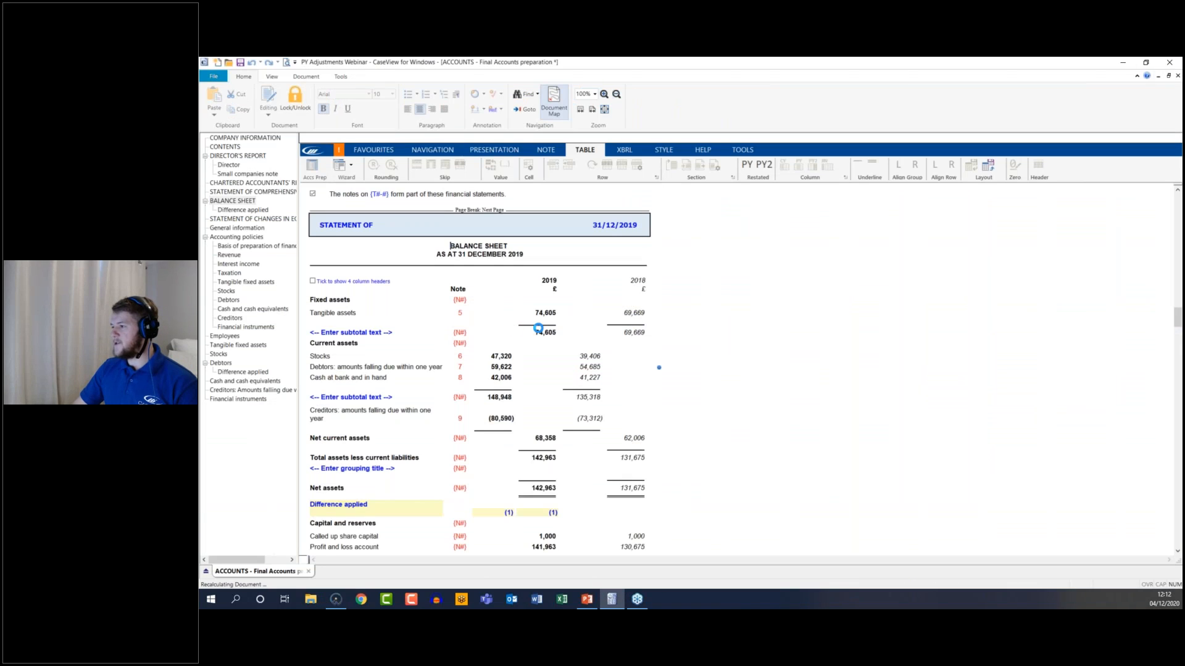
pyautogui.scroll(-1, 348, 344)
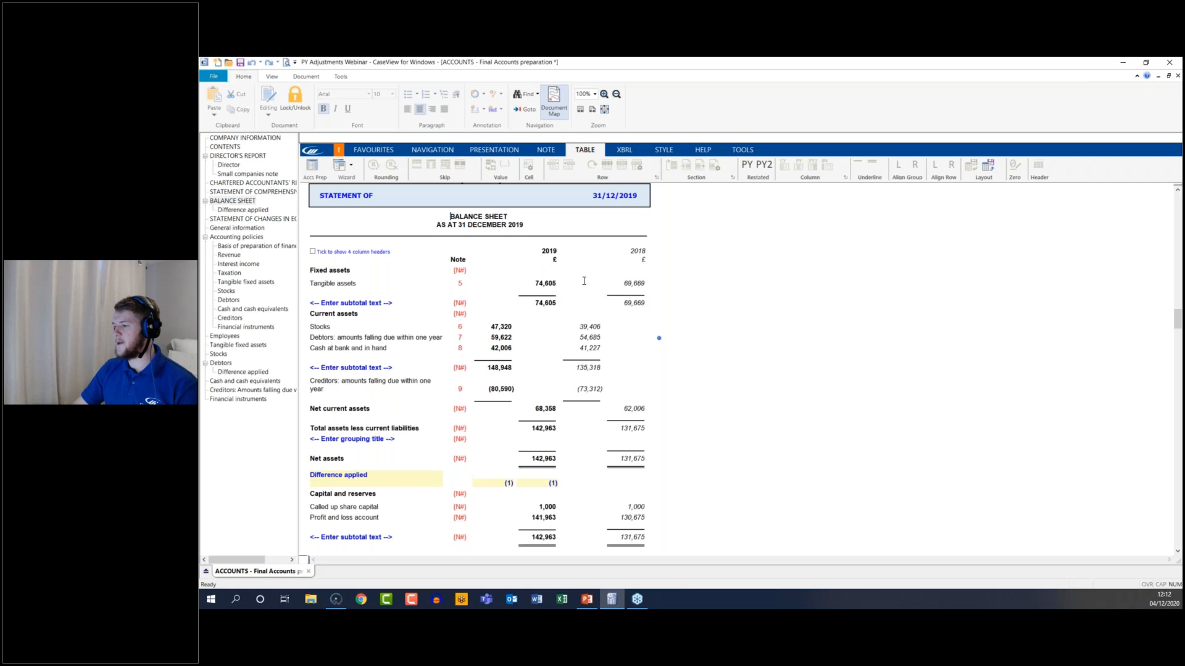
pyautogui.click(334, 606)
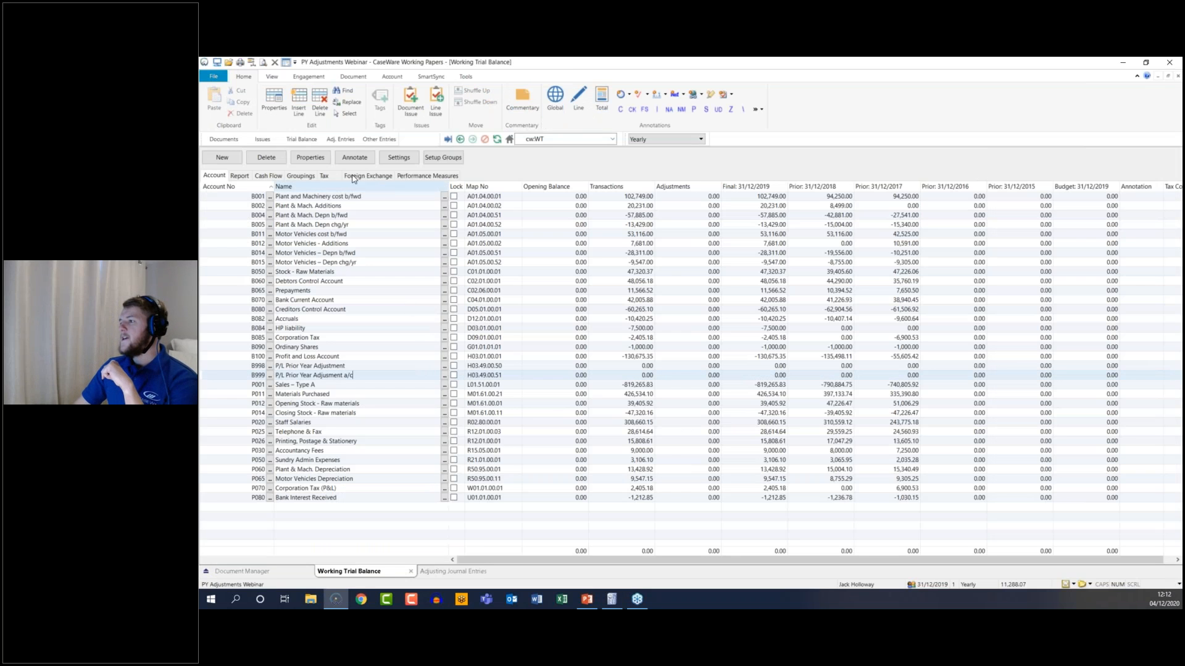
# Create a new yearly normal adjusting journal entry dated 31/12/2018 with the description "PY Journal".
pyautogui.click(333, 140)
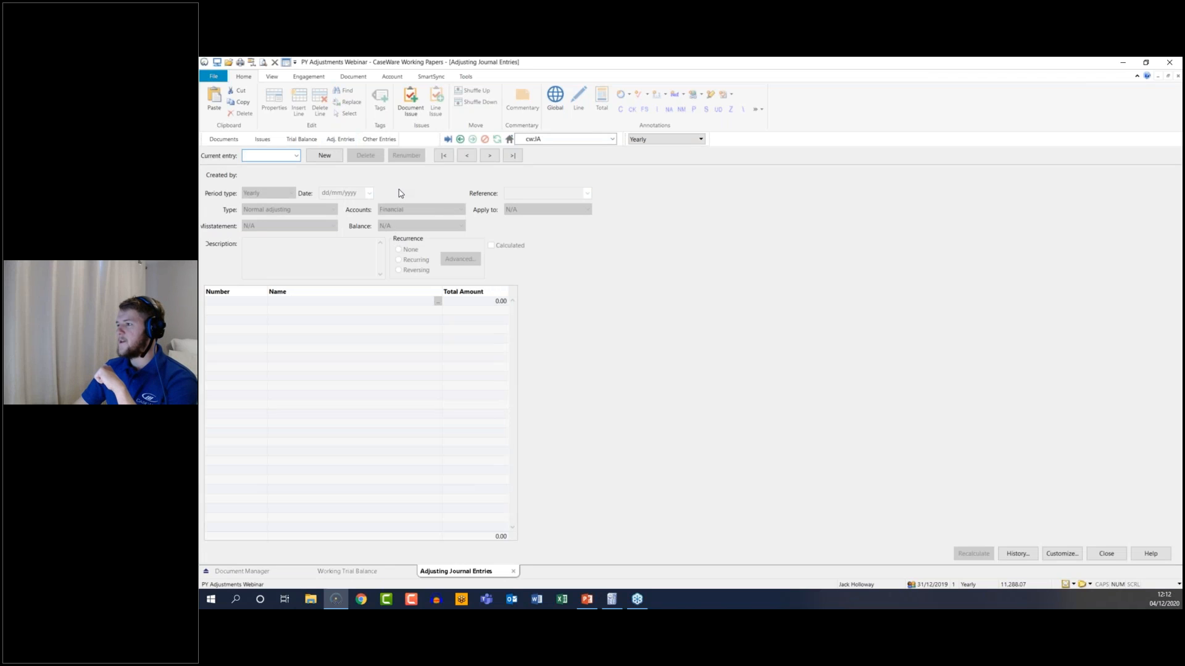
pyautogui.click(325, 156)
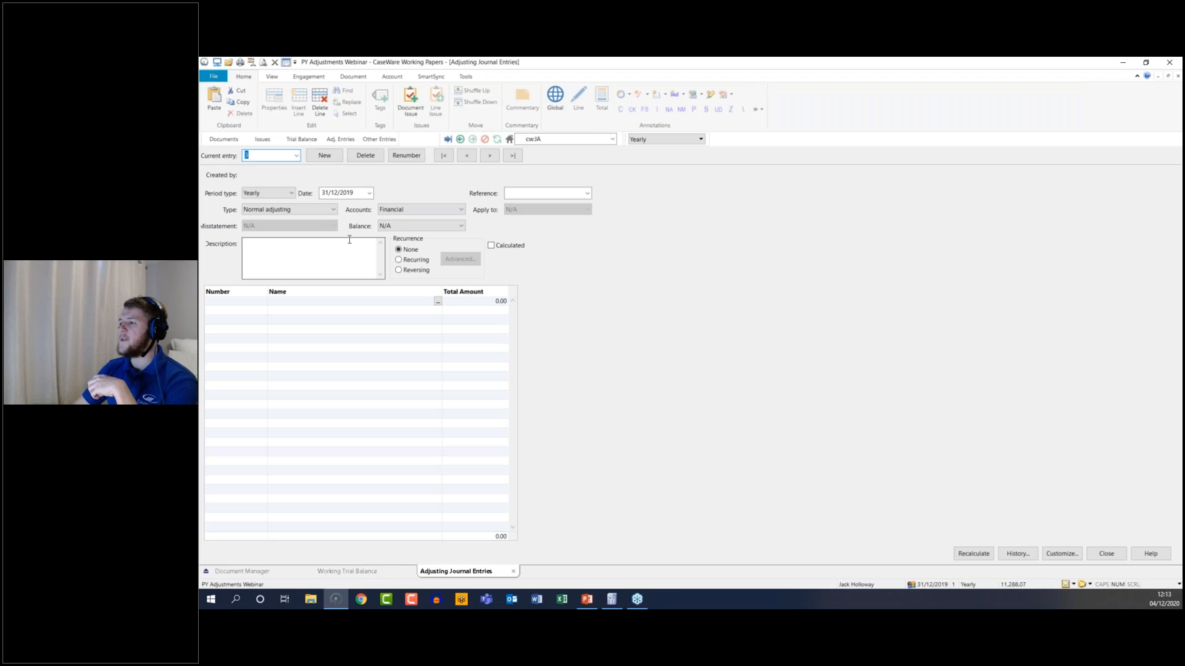
pyautogui.click(355, 193)
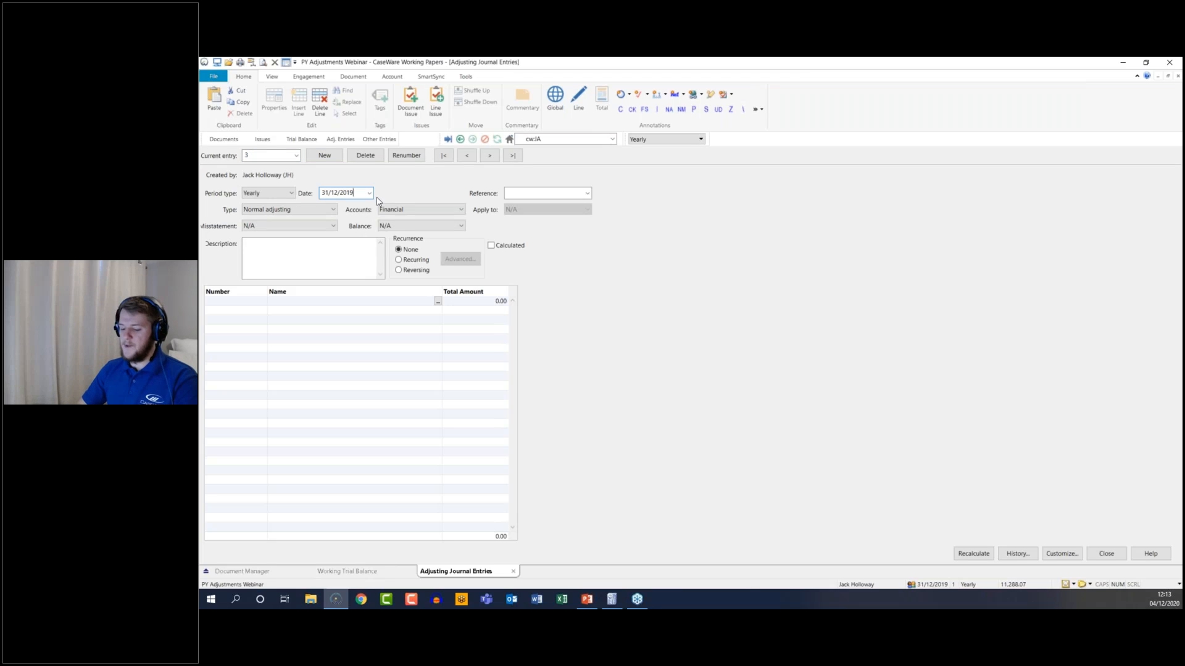
pyautogui.press('BackSpace')
pyautogui.write('8')
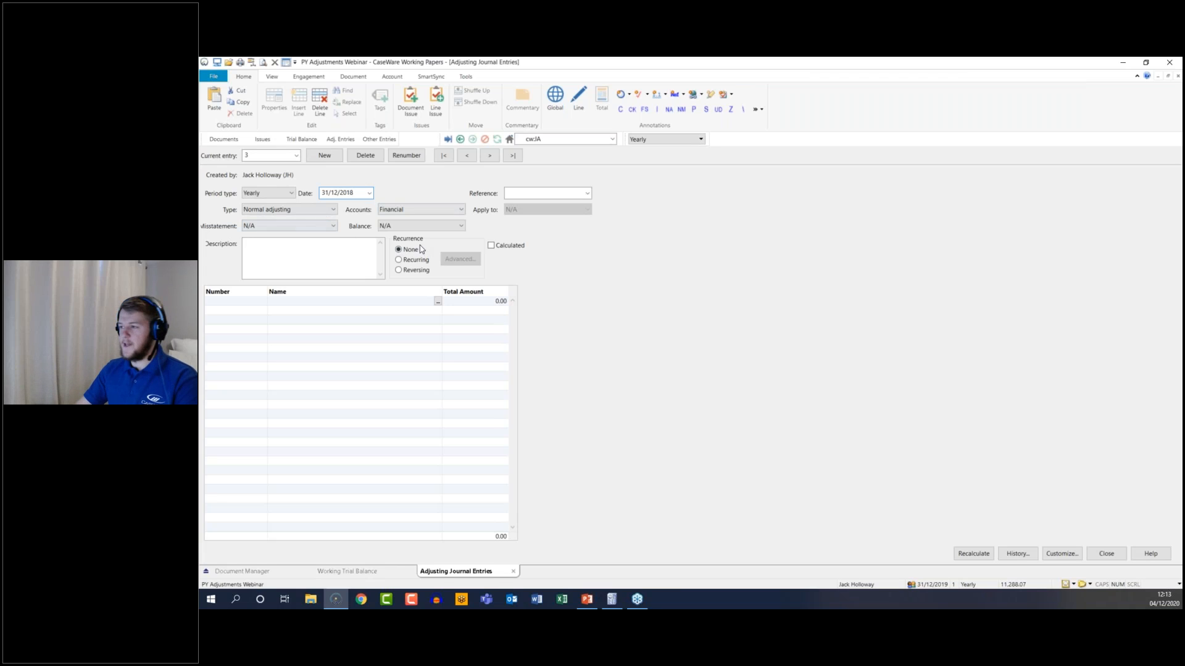
pyautogui.click(321, 258)
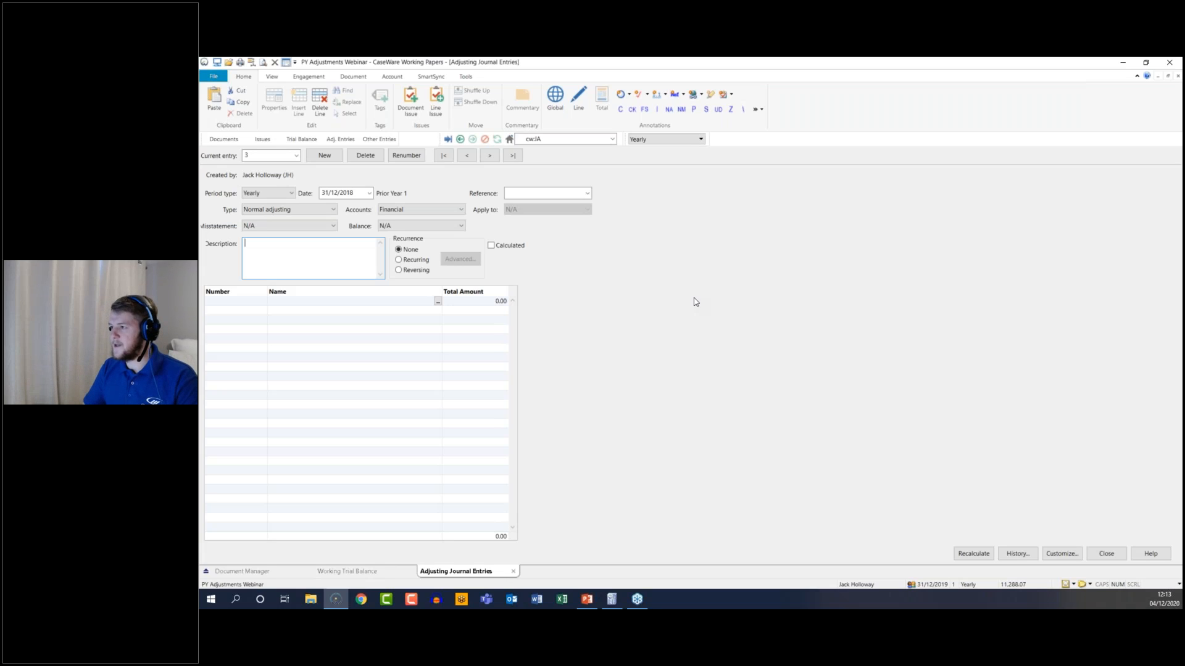
pyautogui.write('P')
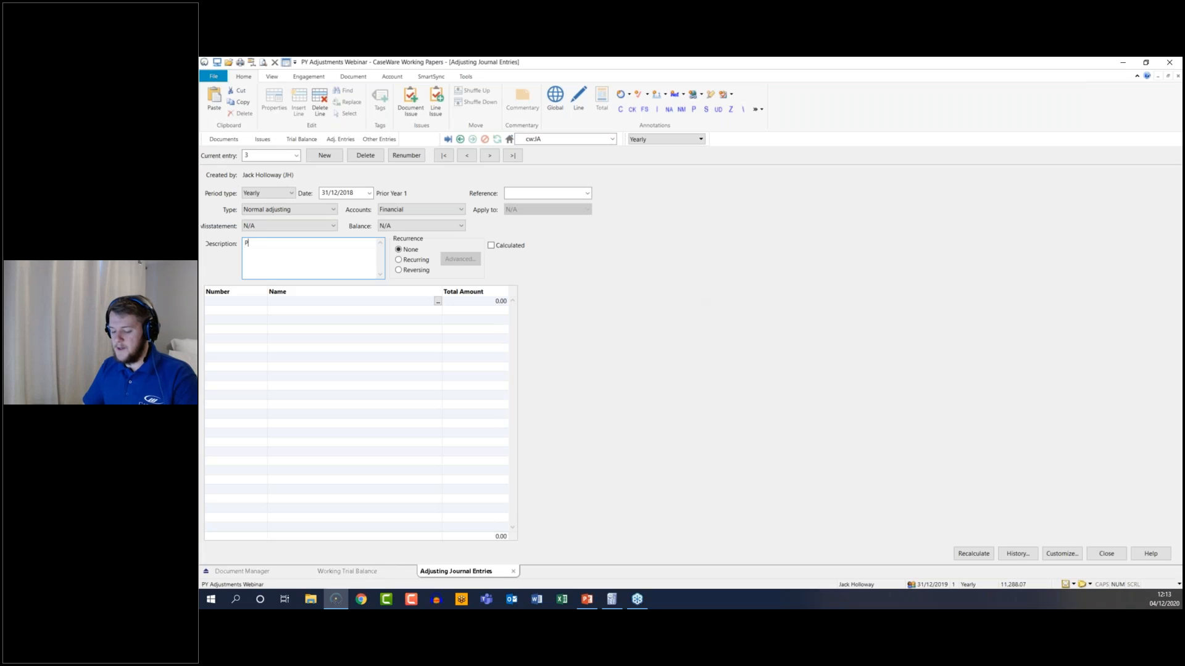
pyautogui.write('Y Journal')
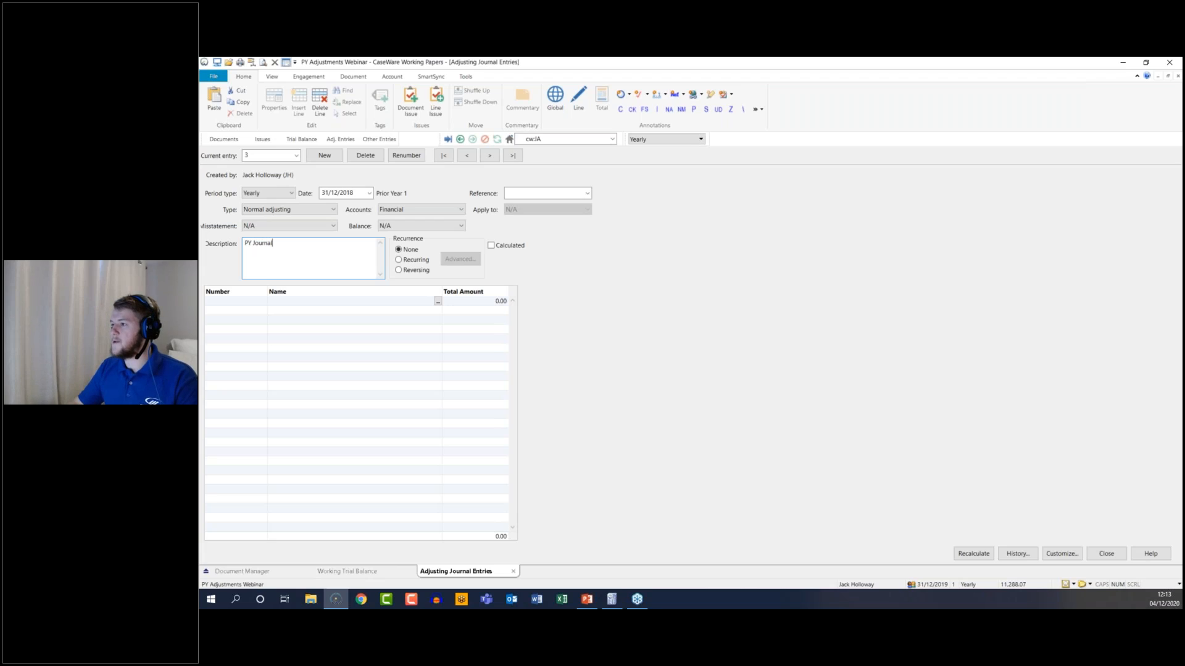
# Add a journal line for account P060 Plant & Mach. Depreciation with an amount of 5,000.
pyautogui.click(250, 373)
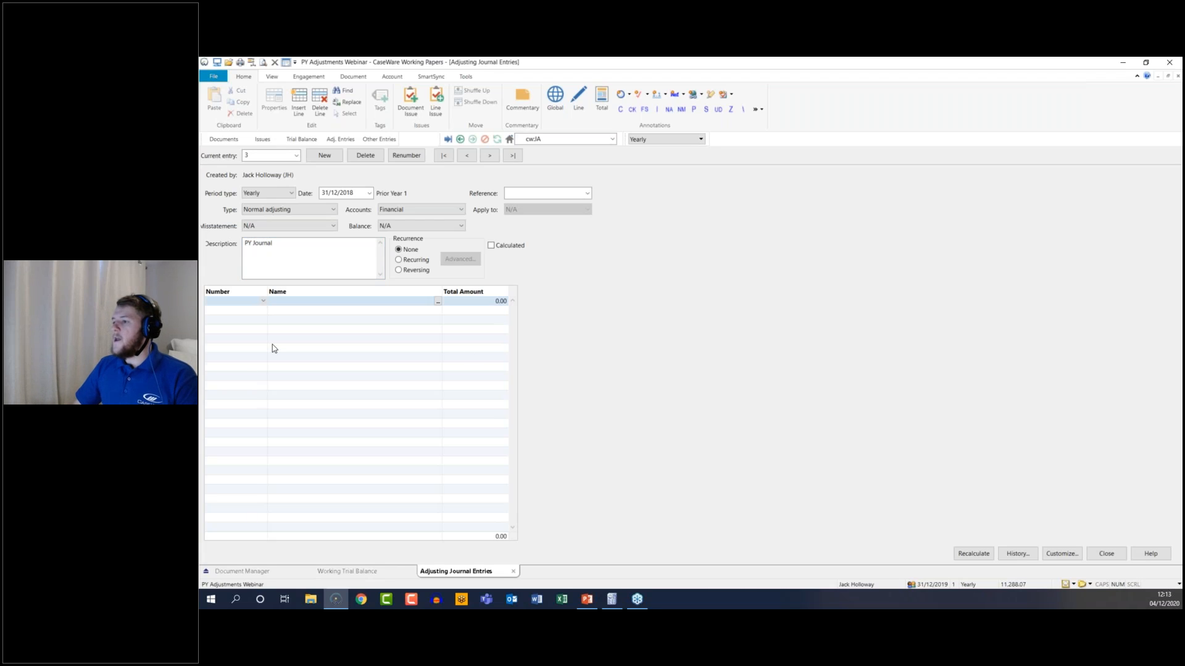
pyautogui.click(265, 303)
pyautogui.click(264, 302)
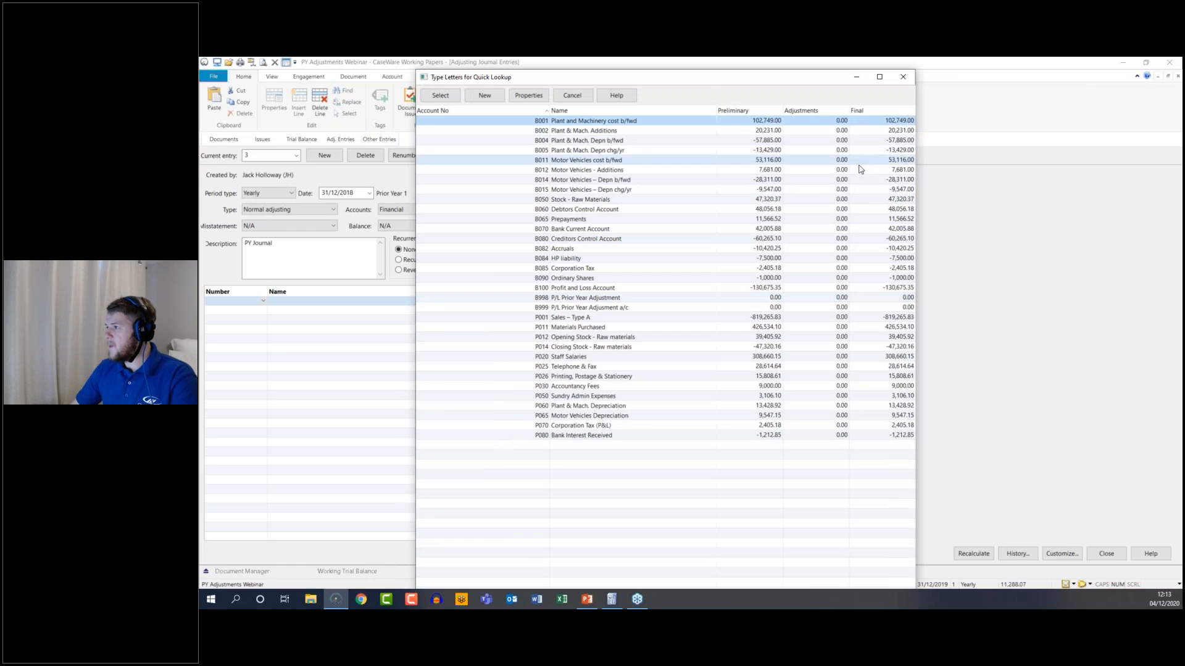
pyautogui.doubleClick(595, 409)
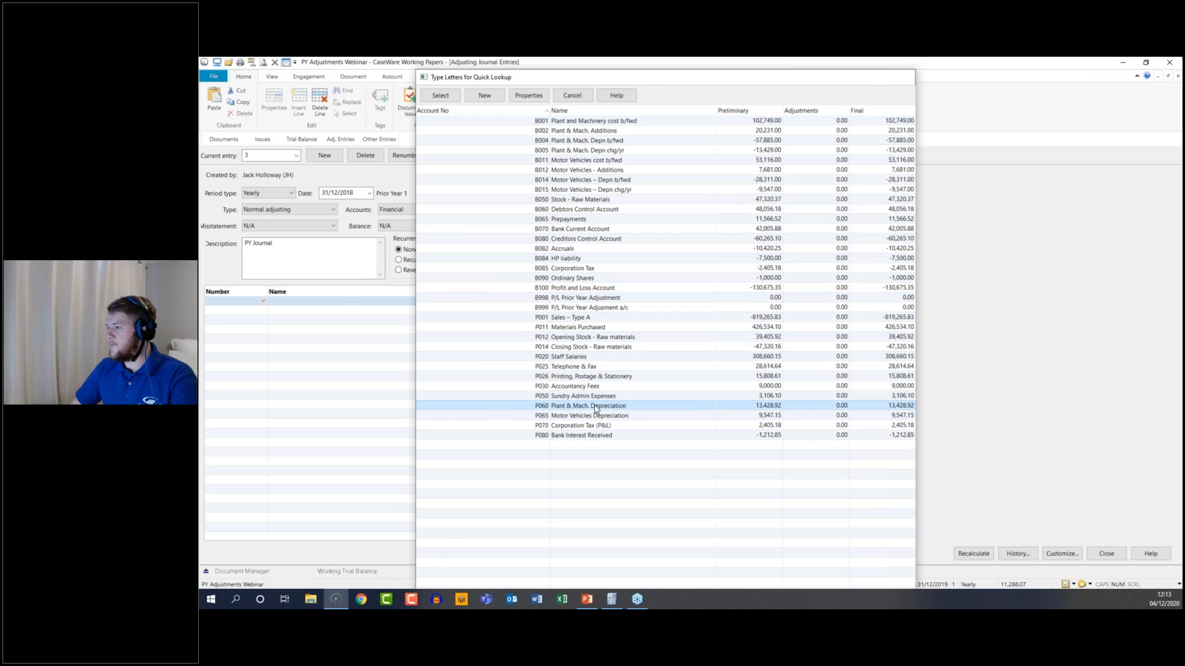
pyautogui.write('5000')
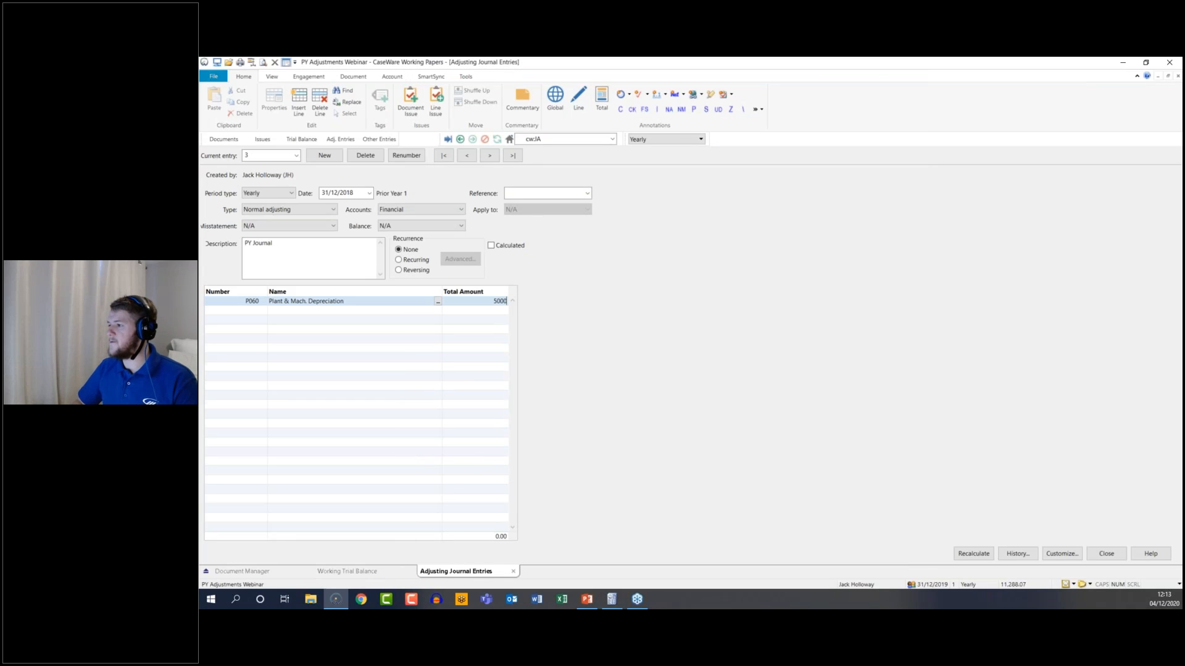
pyautogui.press('Return')
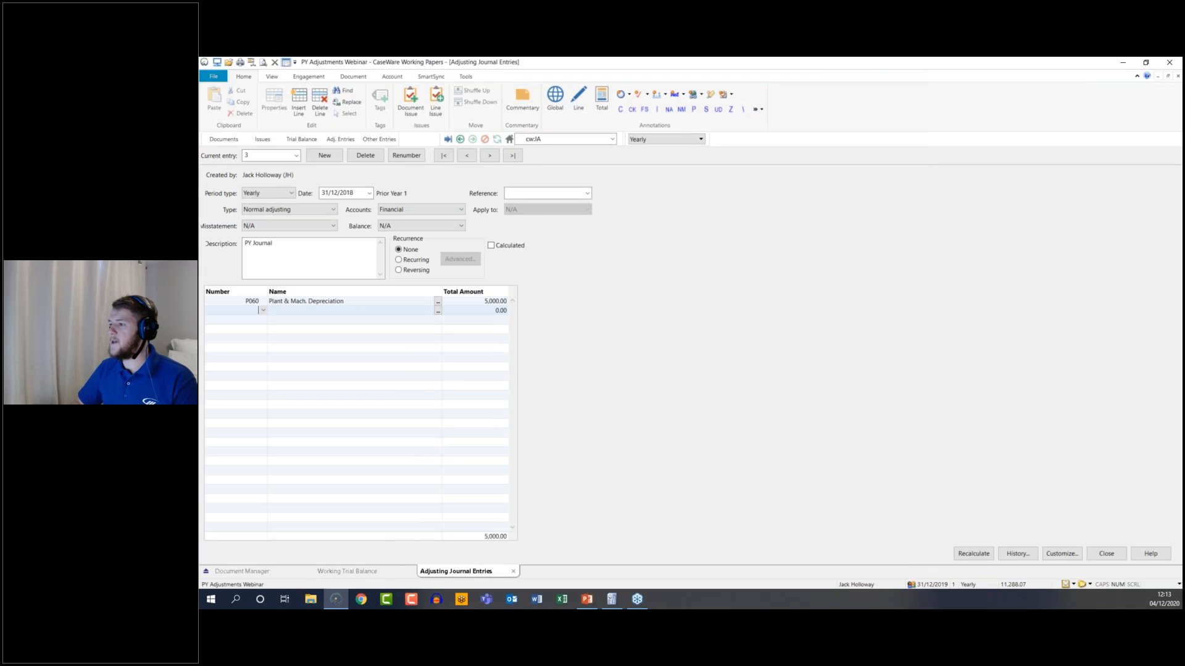
# Add a balancing journal line of -5,000 for account B005 Plant & Mach. Depn chg/yr.
pyautogui.click(264, 311)
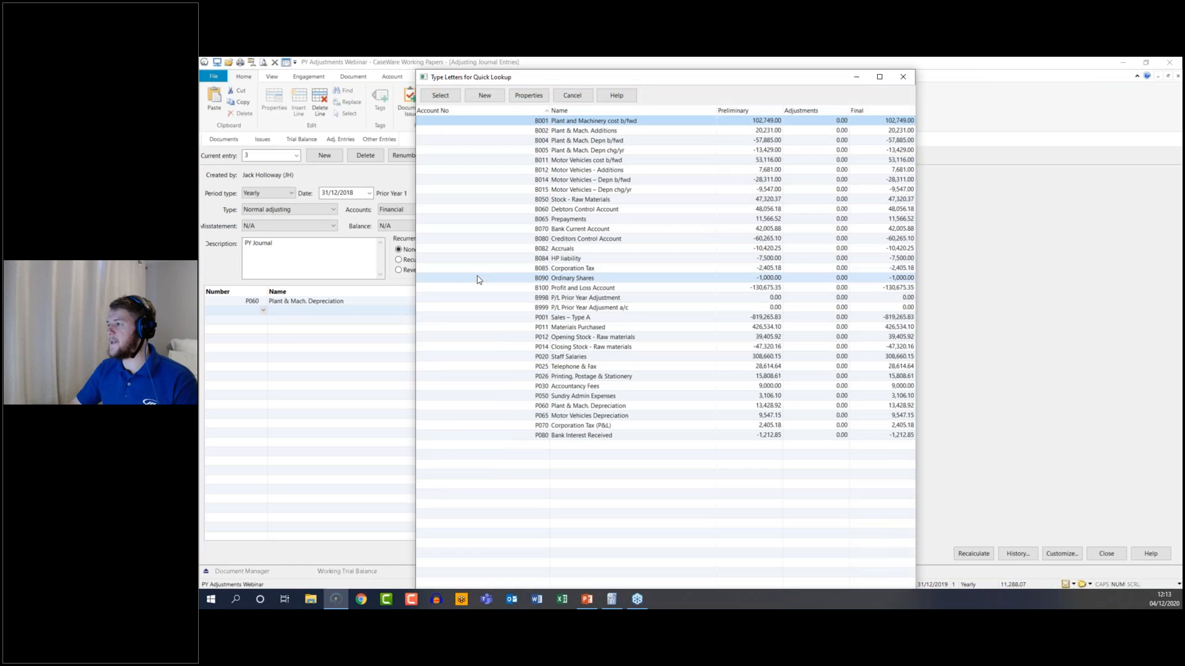
pyautogui.click(641, 151)
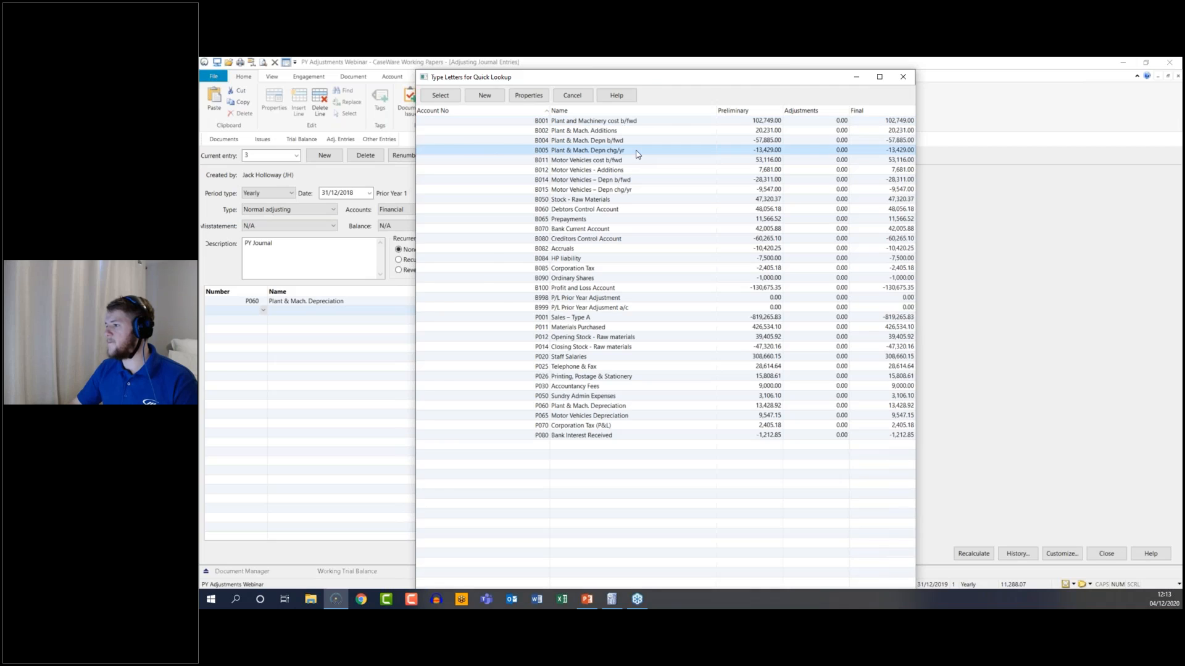
pyautogui.doubleClick(637, 152)
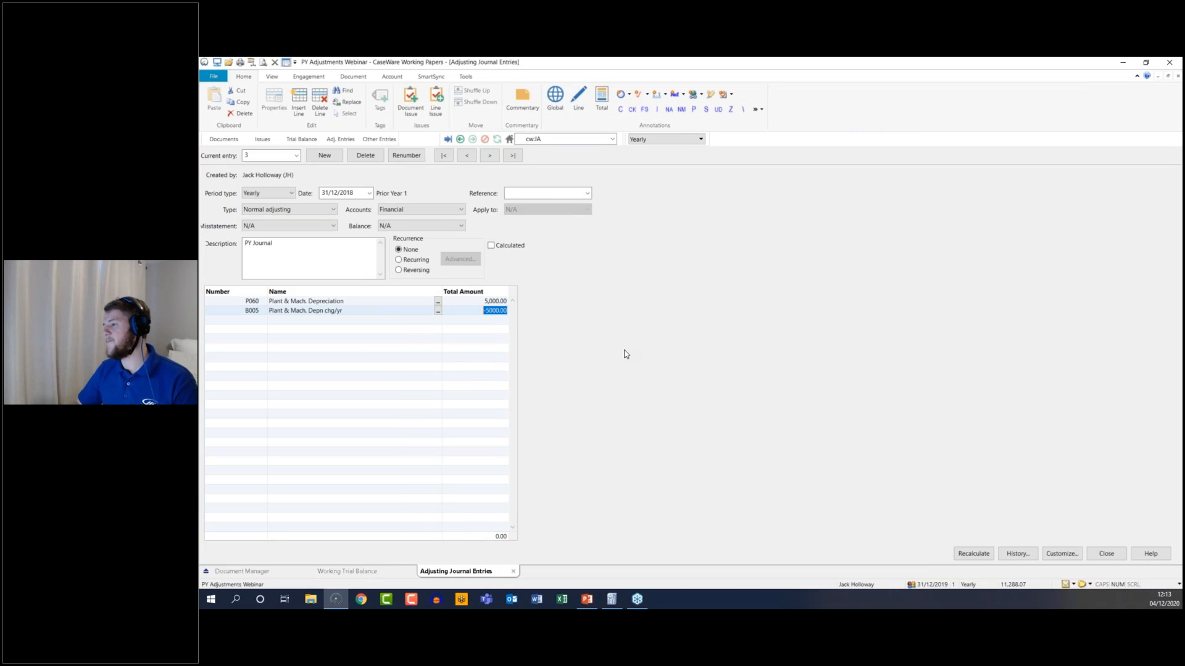
pyautogui.press('Return')
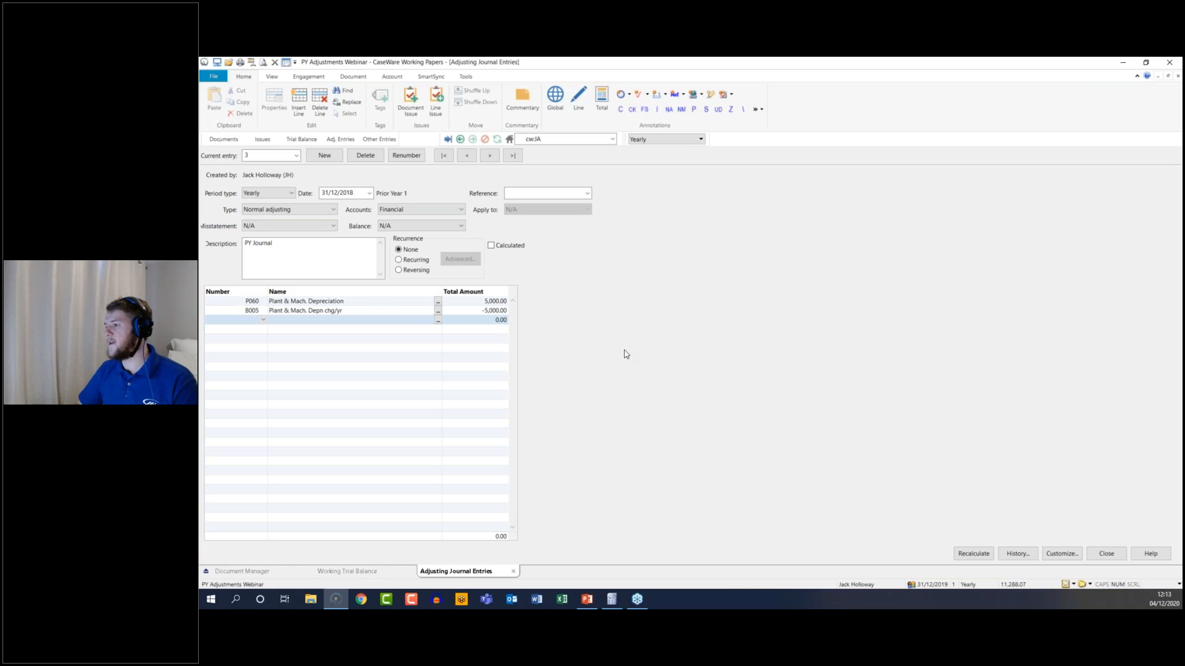
# Add a journal line for account B004 Plant & Mach. Depn b/fwd with an amount of -20,000.
pyautogui.click(262, 321)
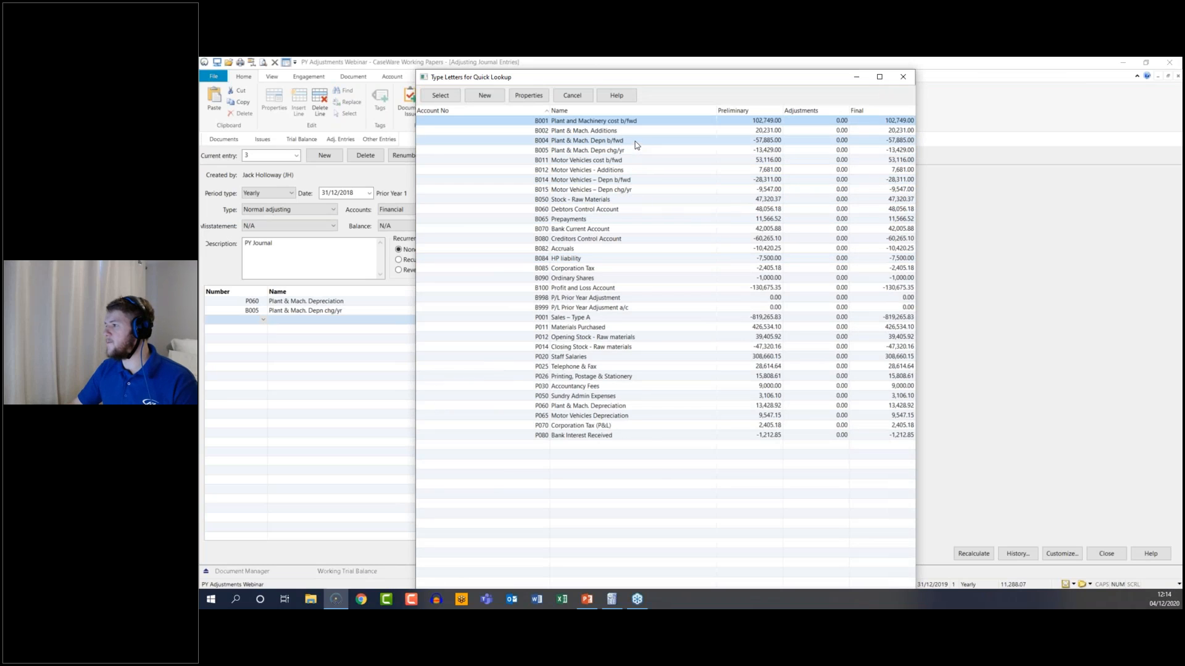
pyautogui.click(634, 142)
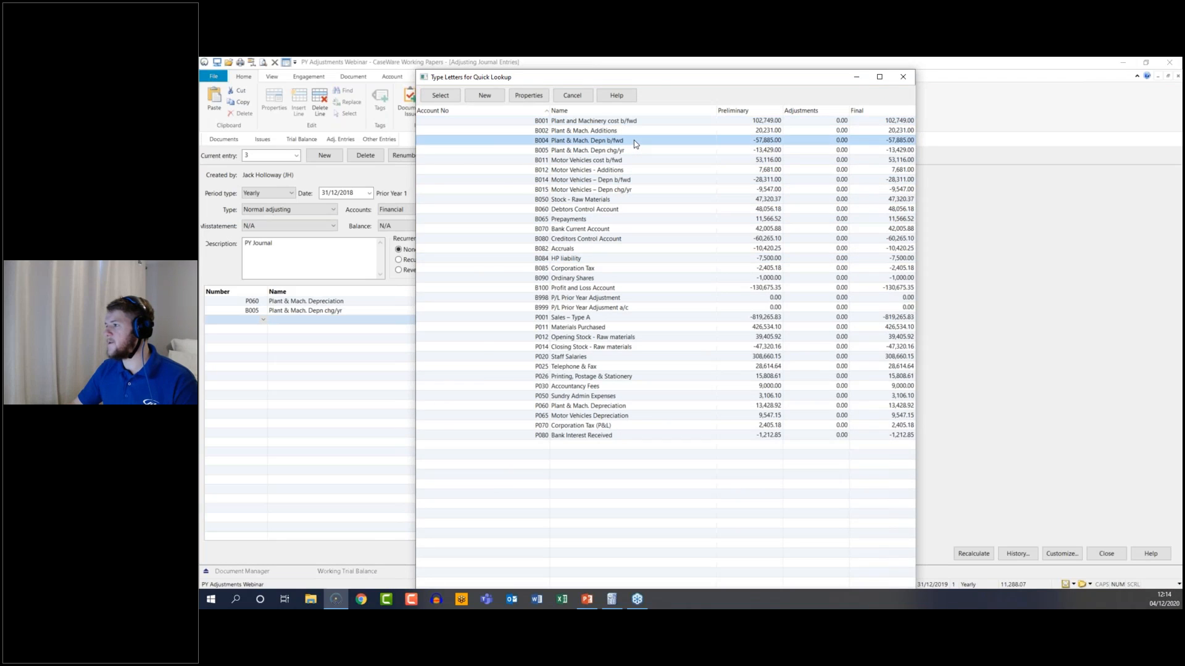
pyautogui.doubleClick(635, 141)
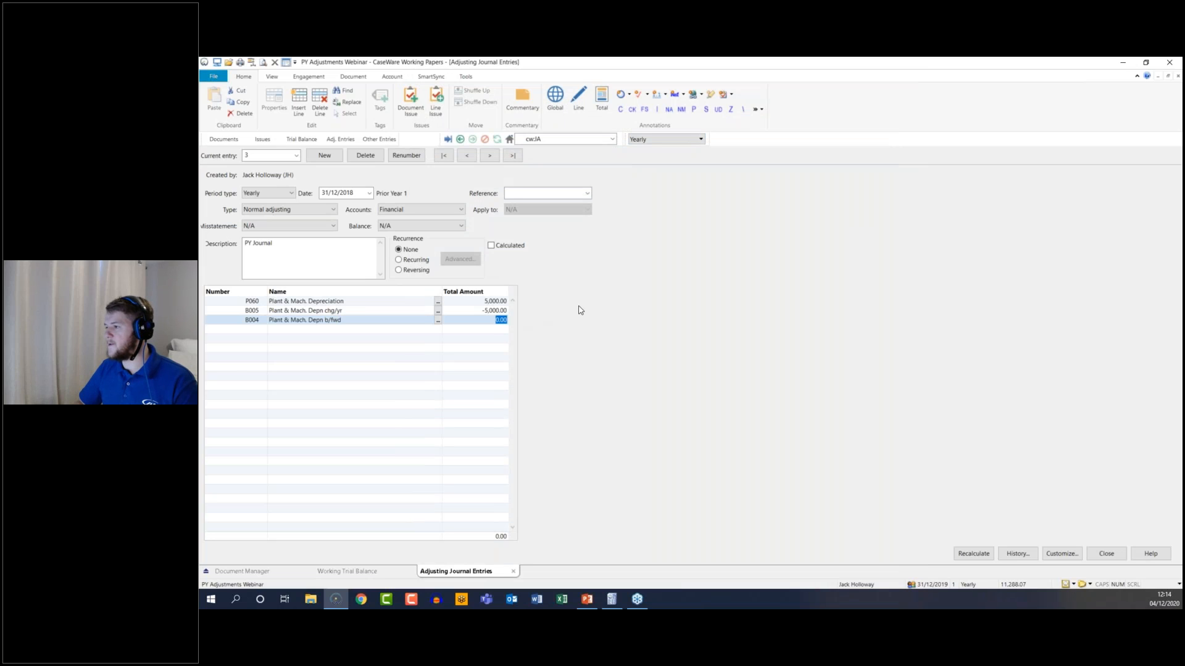
pyautogui.write('-200')
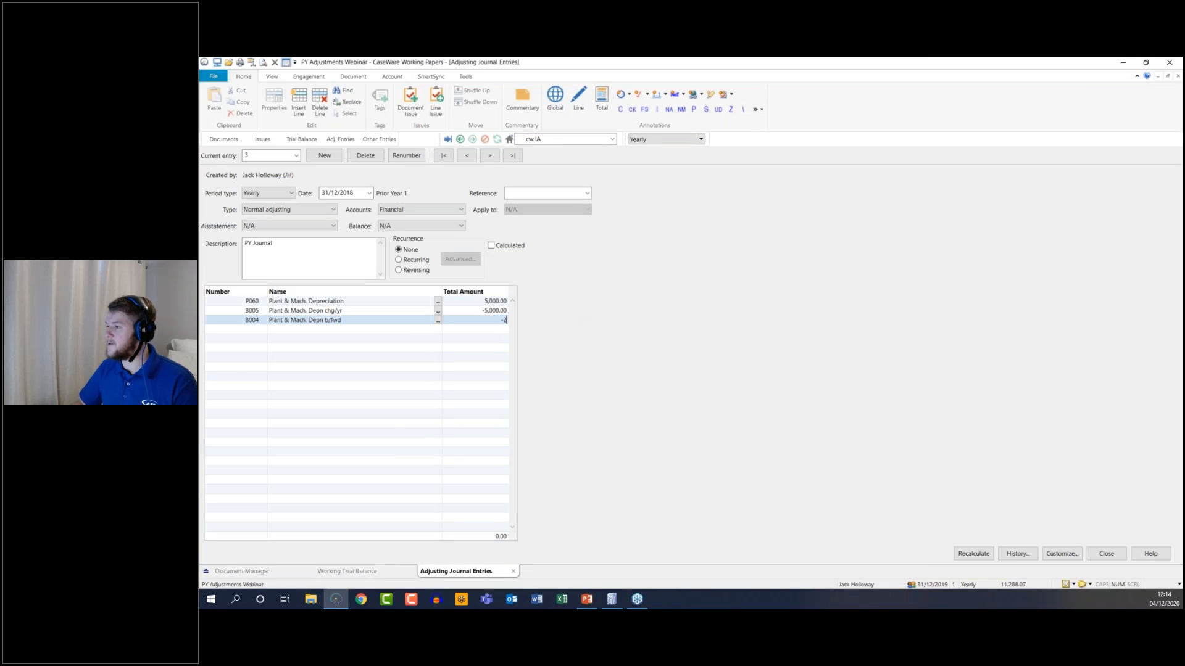
pyautogui.press('Return')
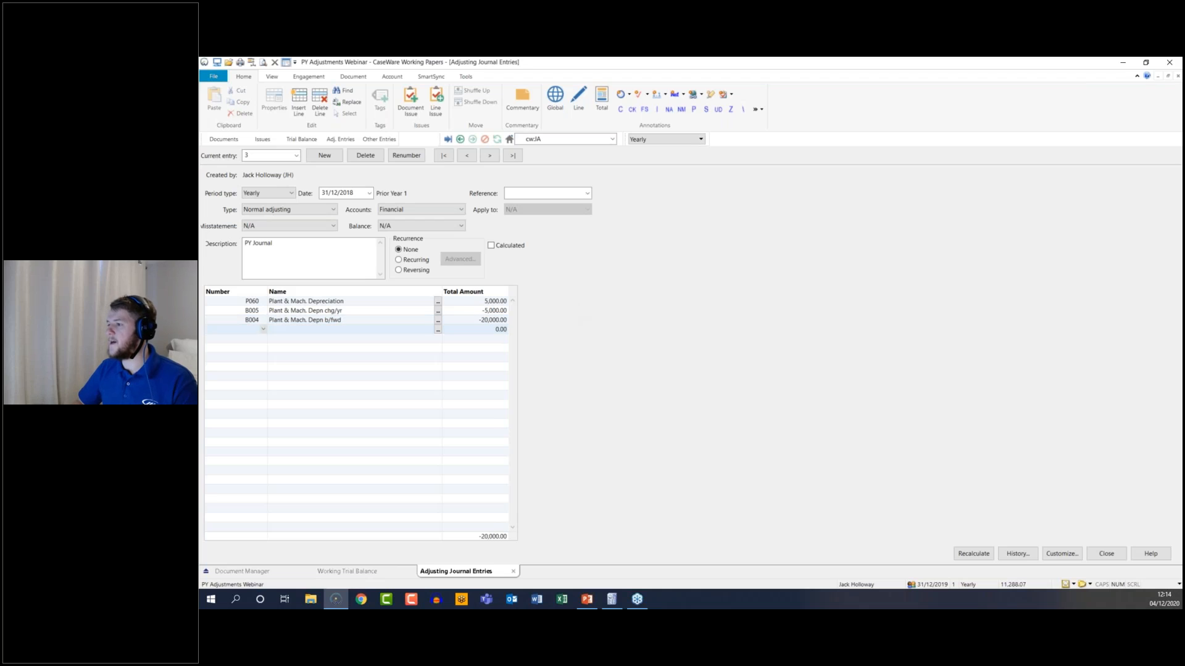
# Add a balancing journal line of 20,000 for account B100 Profit and Loss Account.
pyautogui.click(263, 331)
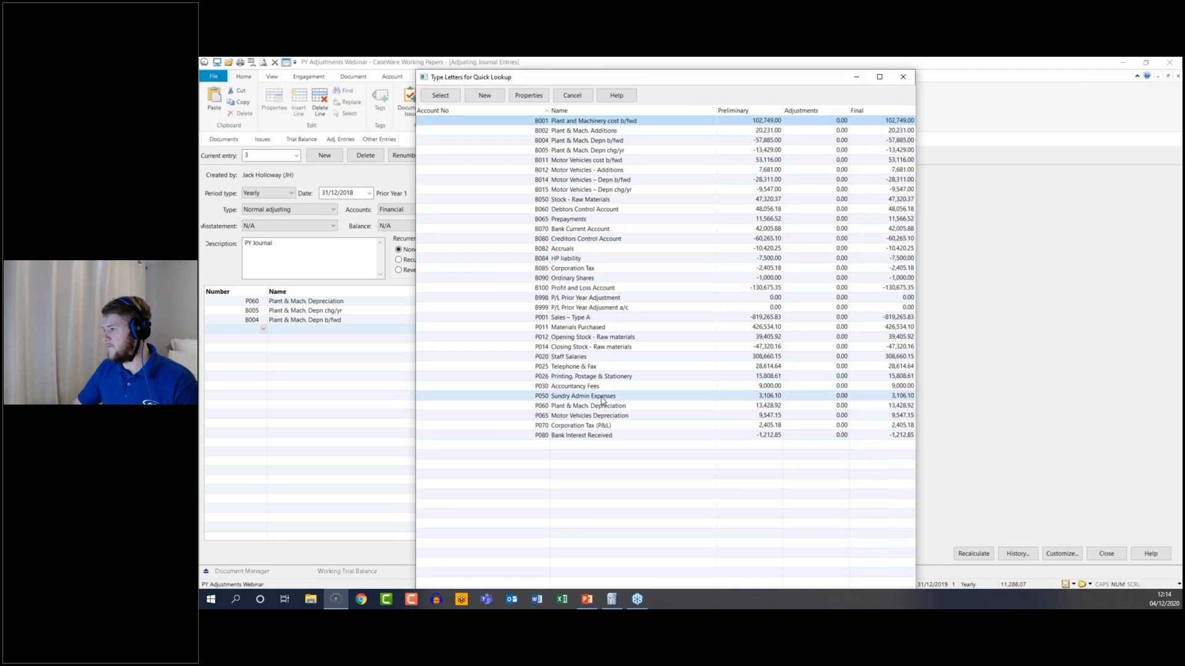
pyautogui.doubleClick(654, 290)
pyautogui.press('Up')
pyautogui.press('Down')
pyautogui.press('Down')
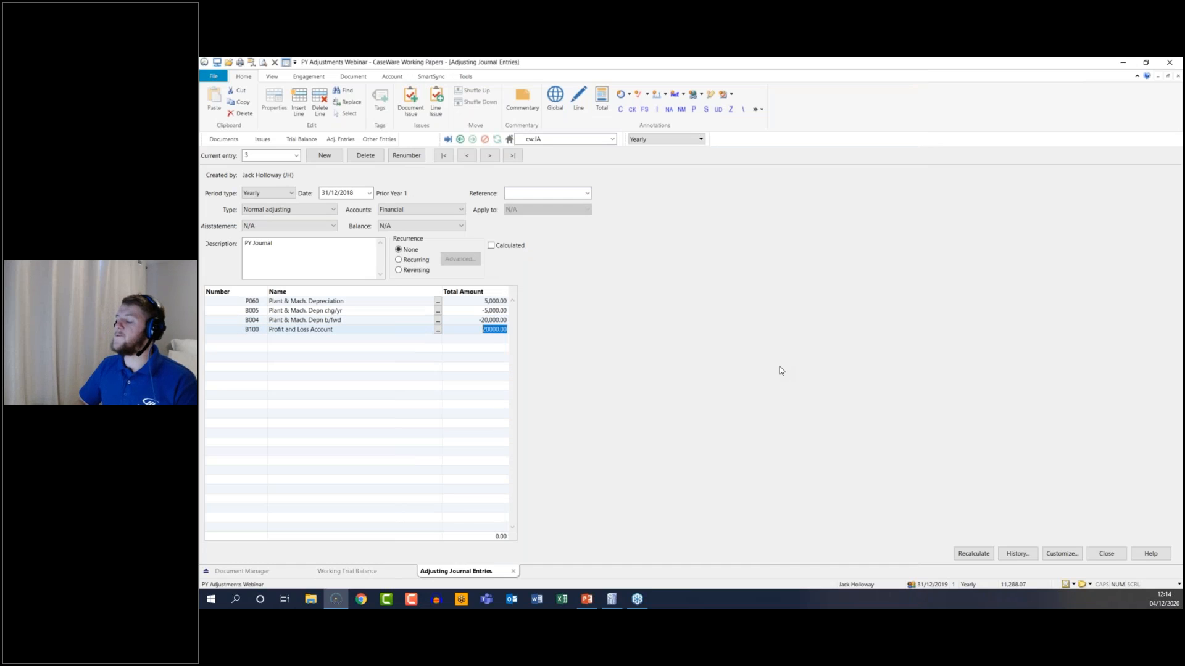
pyautogui.press('Up')
pyautogui.press('Down')
pyautogui.press('Up')
pyautogui.press('Up')
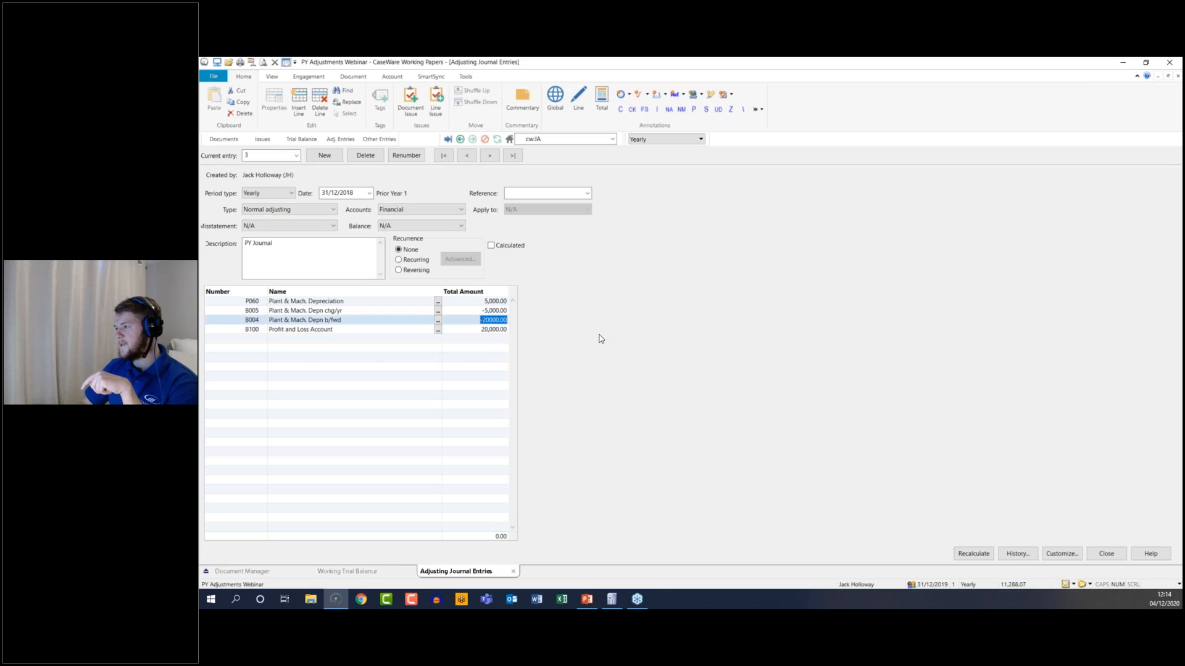
pyautogui.press('Down')
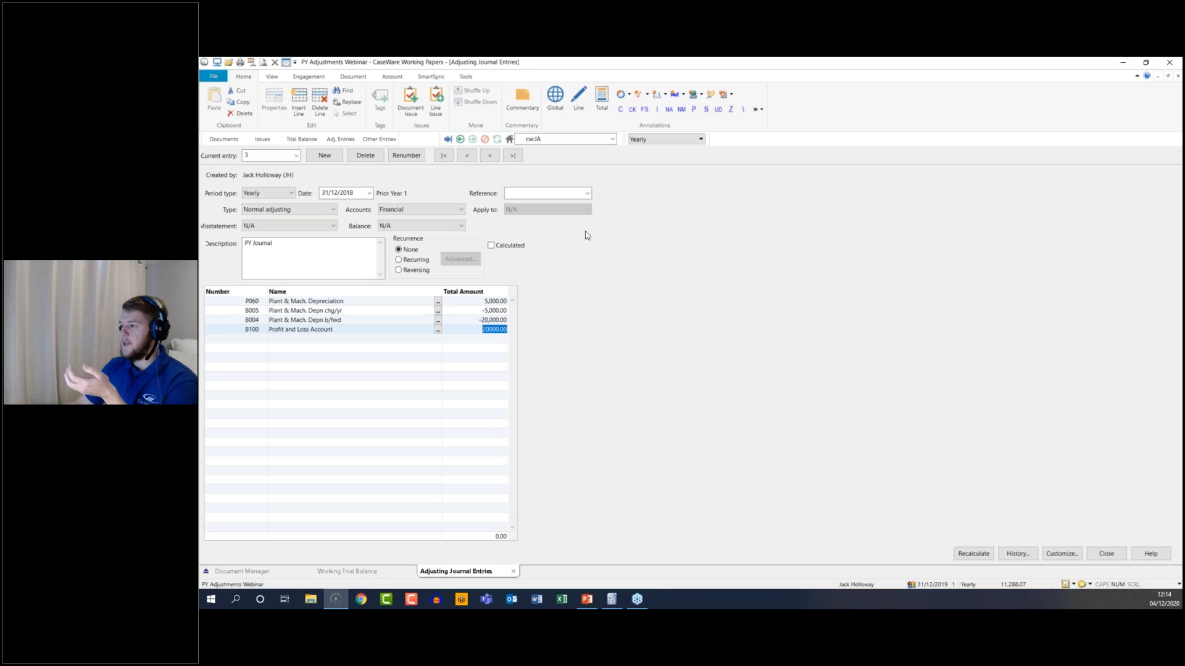
# Recheck the 5,000 plant and machinery depreciation line and recalculate the prior year journal.
pyautogui.click(498, 301)
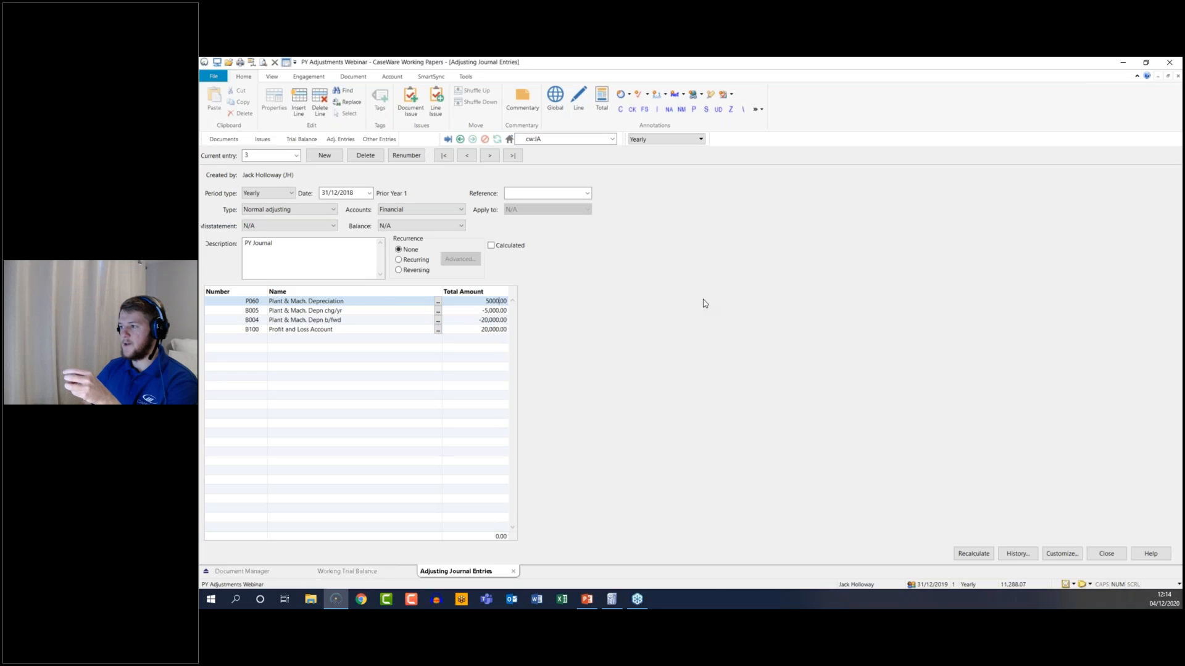
pyautogui.press('Return')
pyautogui.click(974, 556)
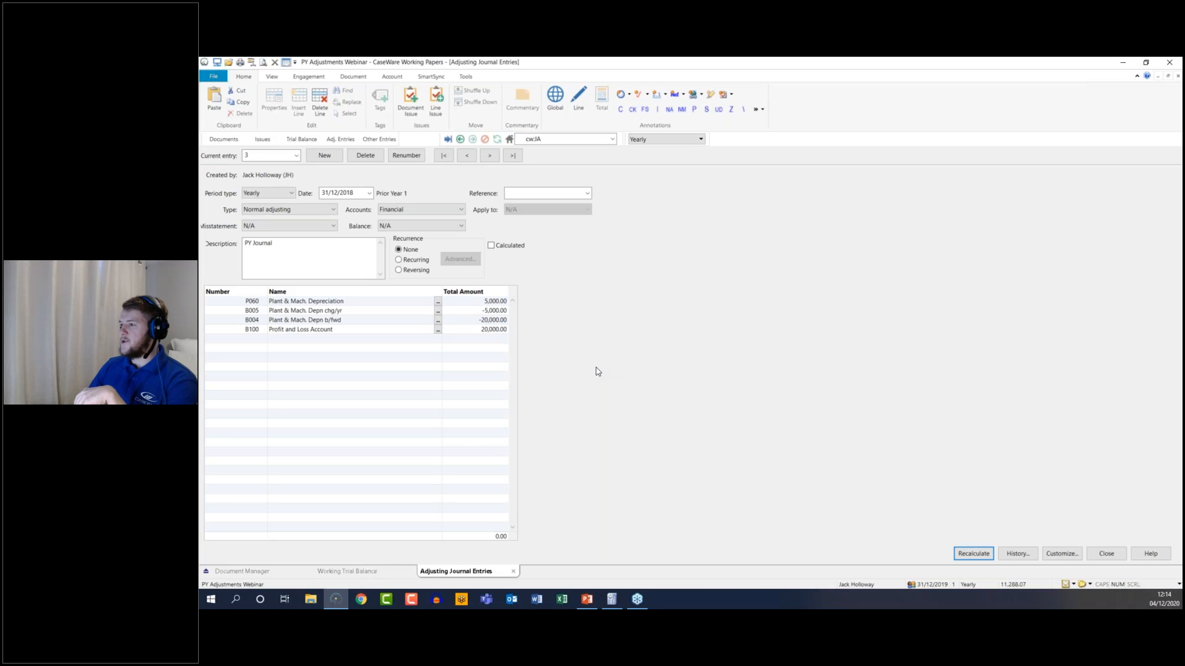
# Create a new adjusting journal dated 31/12/2019 with the description "CY Journal - PYA".
pyautogui.click(323, 156)
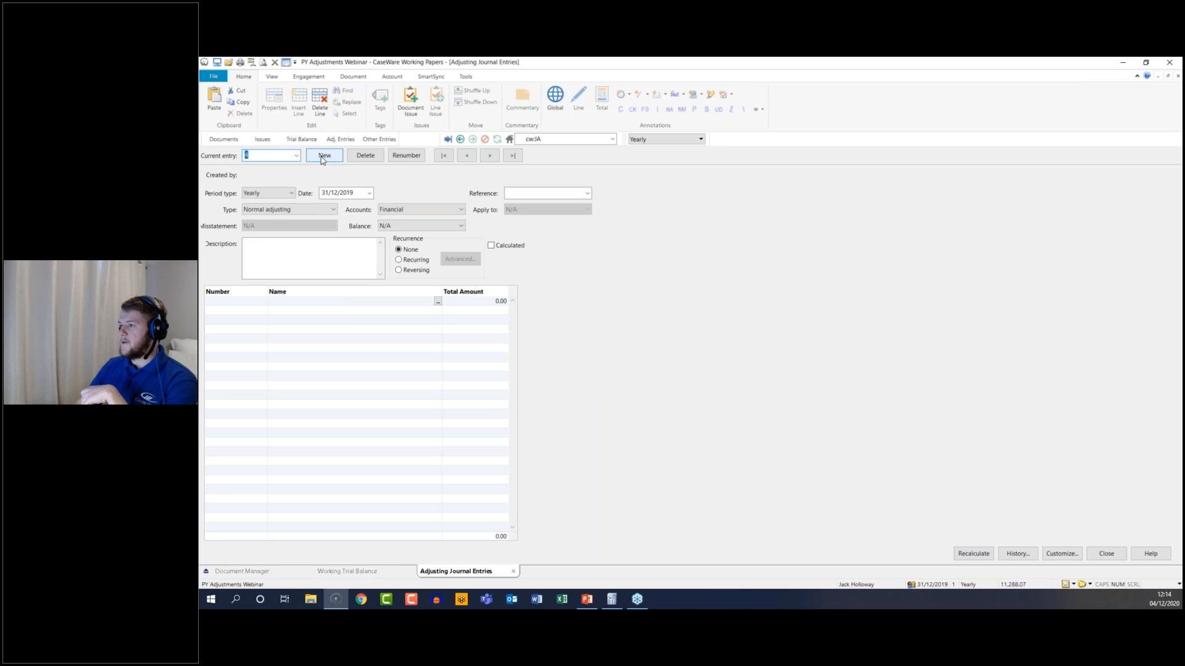
pyautogui.click(356, 193)
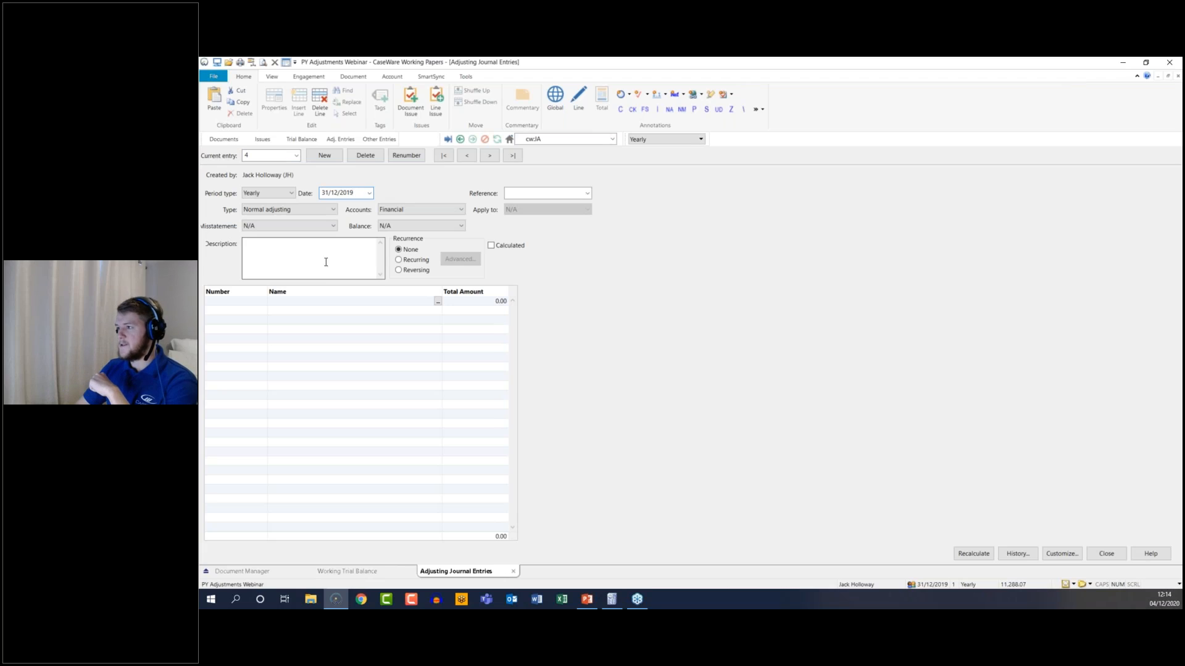
pyautogui.click(272, 247)
pyautogui.write('CY Journja')
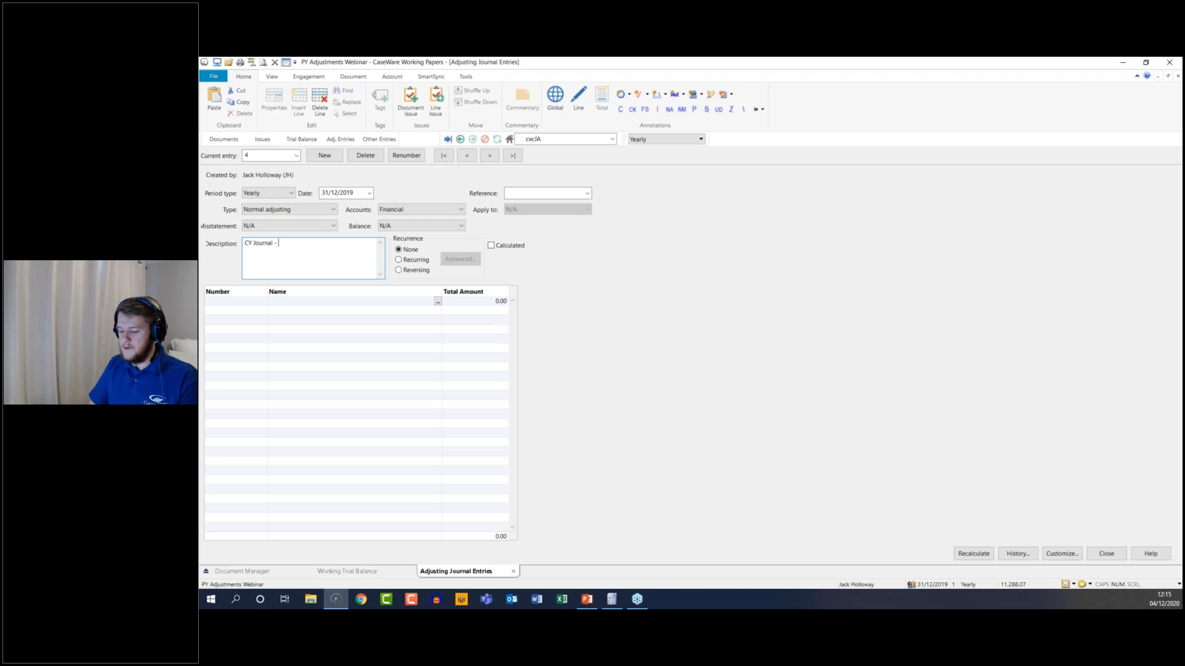
pyautogui.write(' PYA')
# Add a journal line for account B004 Plant & Mach. Depn b/fwd with an amount of -25,000.
pyautogui.click(308, 355)
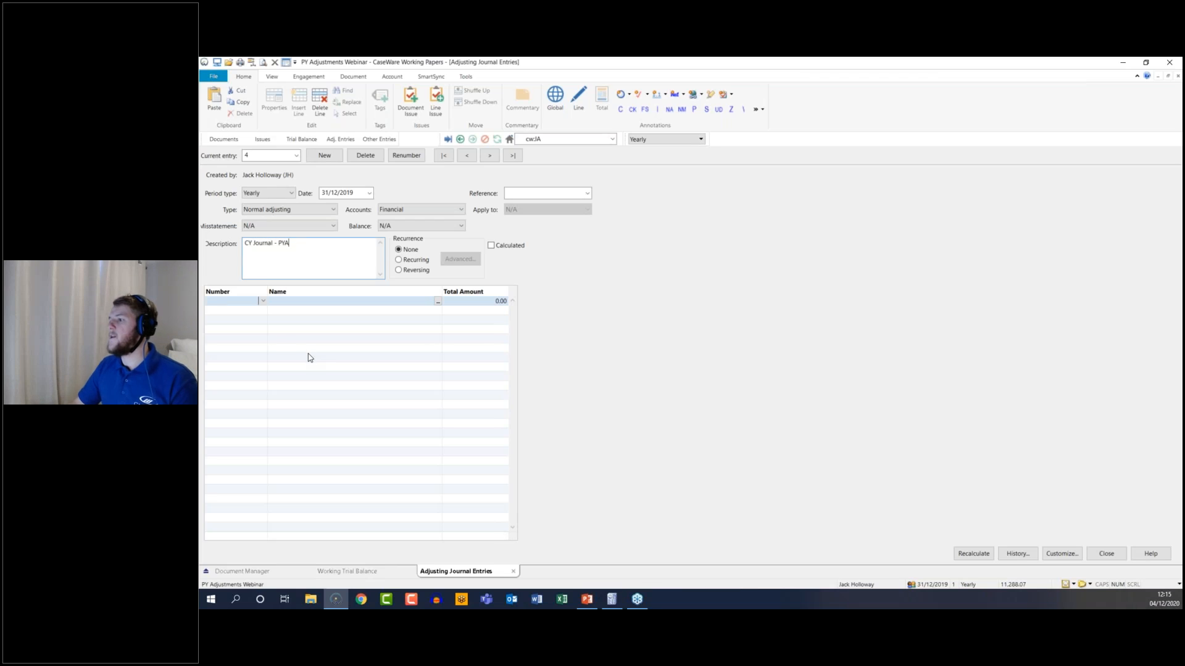
pyautogui.click(263, 303)
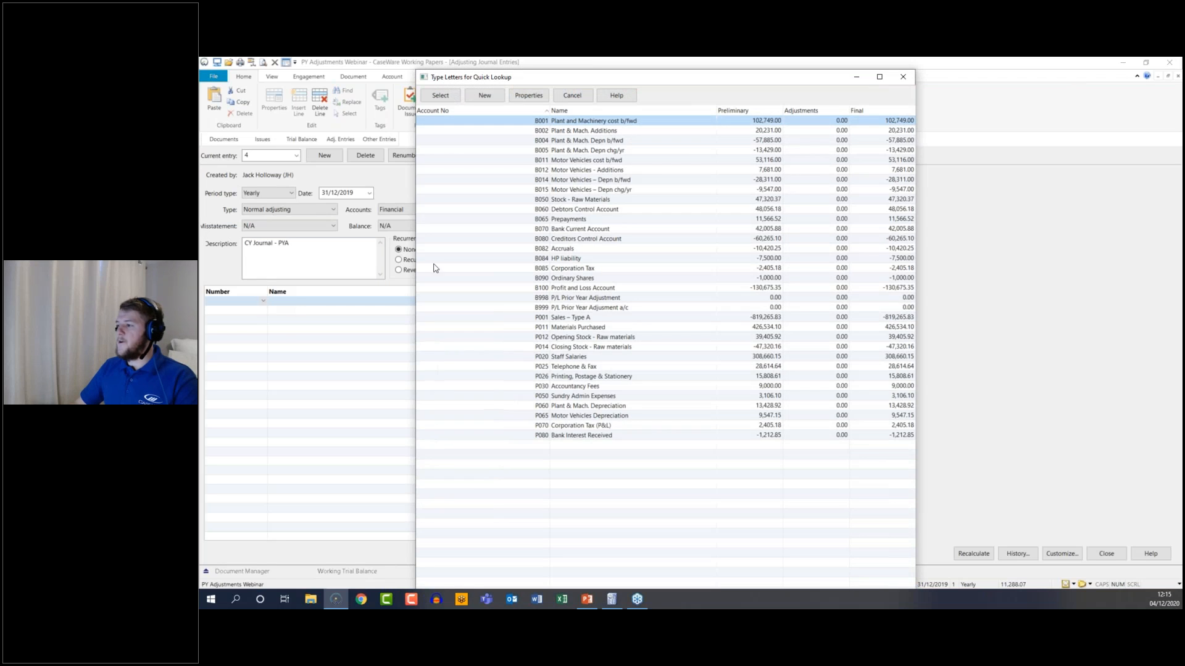
pyautogui.doubleClick(625, 141)
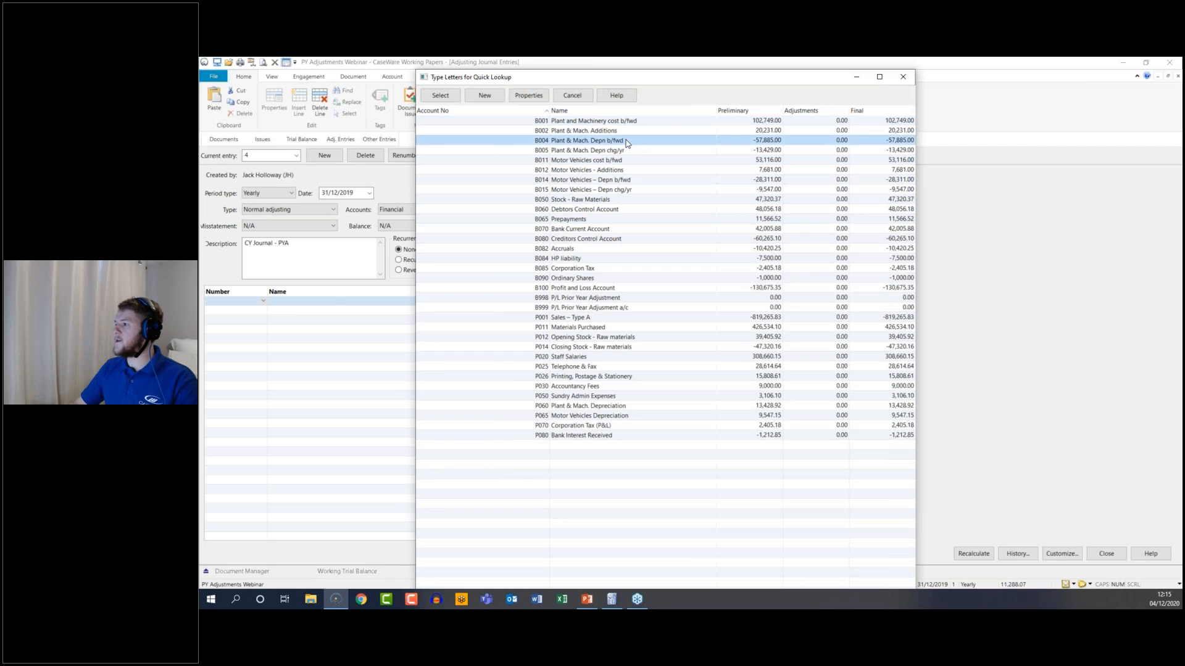
pyautogui.write('-250')
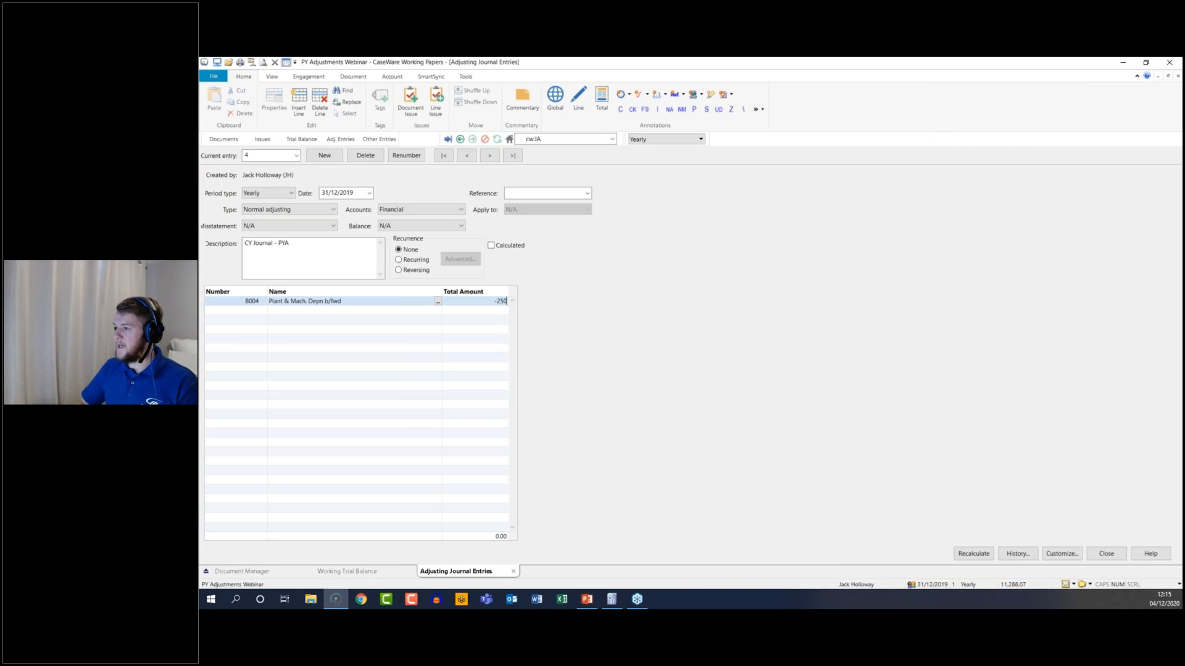
pyautogui.write('00')
pyautogui.press('Return')
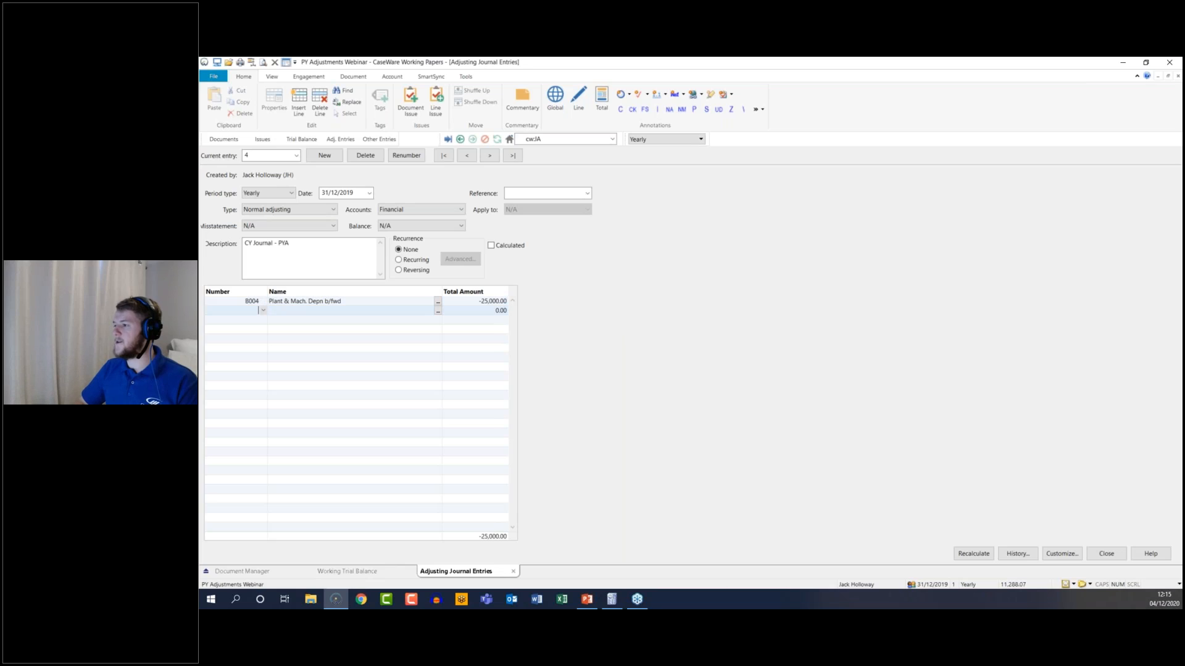
pyautogui.click(473, 301)
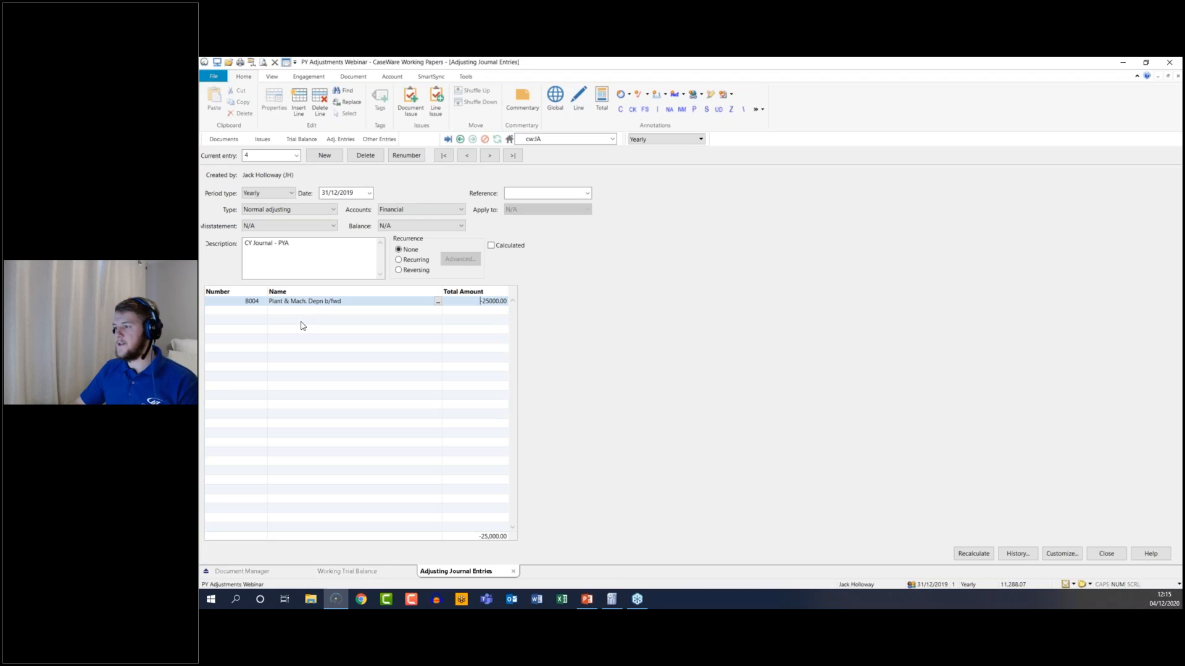
# Open the account lookup for the second journal line and check the map number of account B998 P/L Prior Year Adjustment.
pyautogui.click(256, 315)
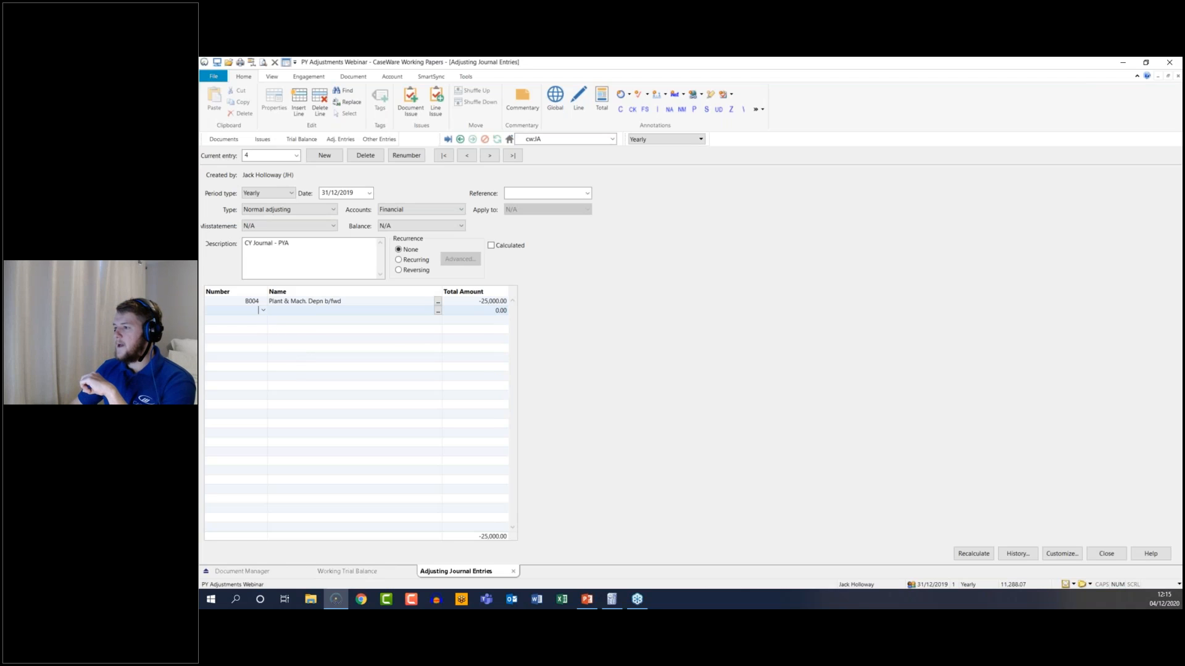
pyautogui.click(263, 310)
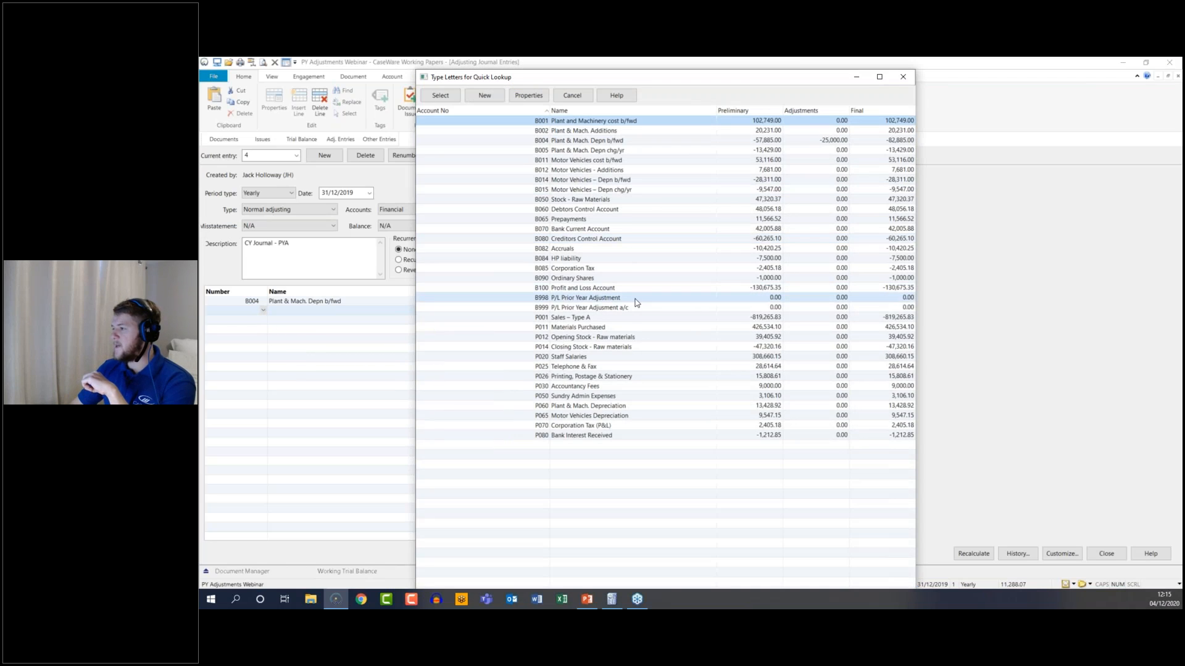
pyautogui.click(626, 299)
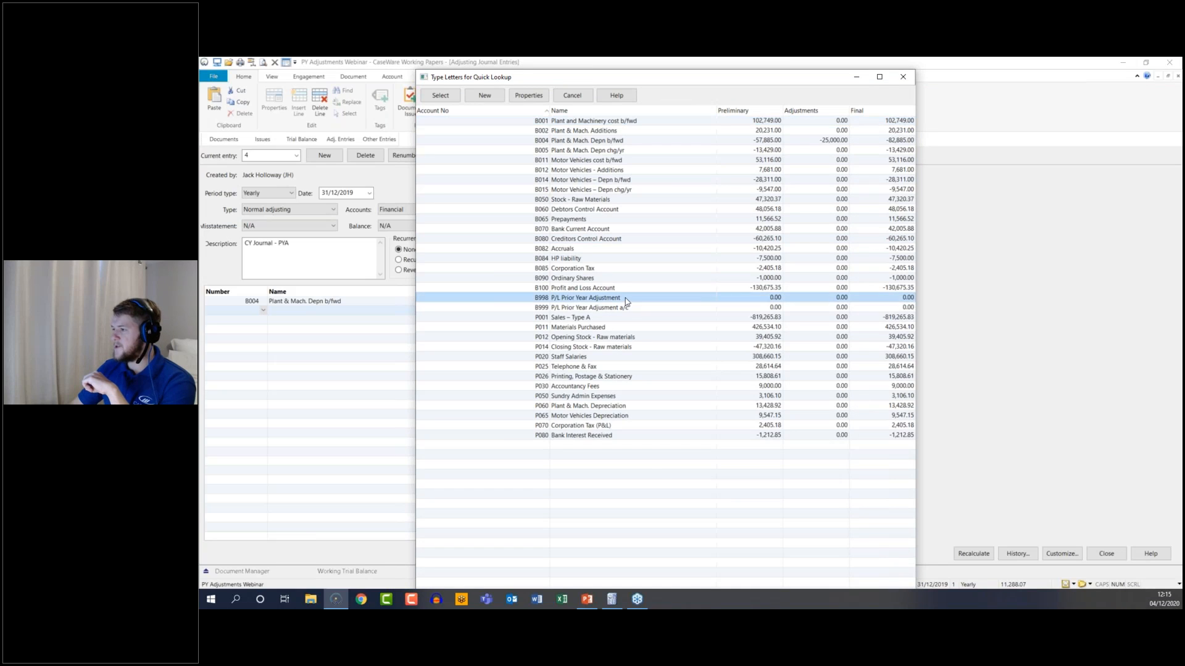
pyautogui.click(534, 98)
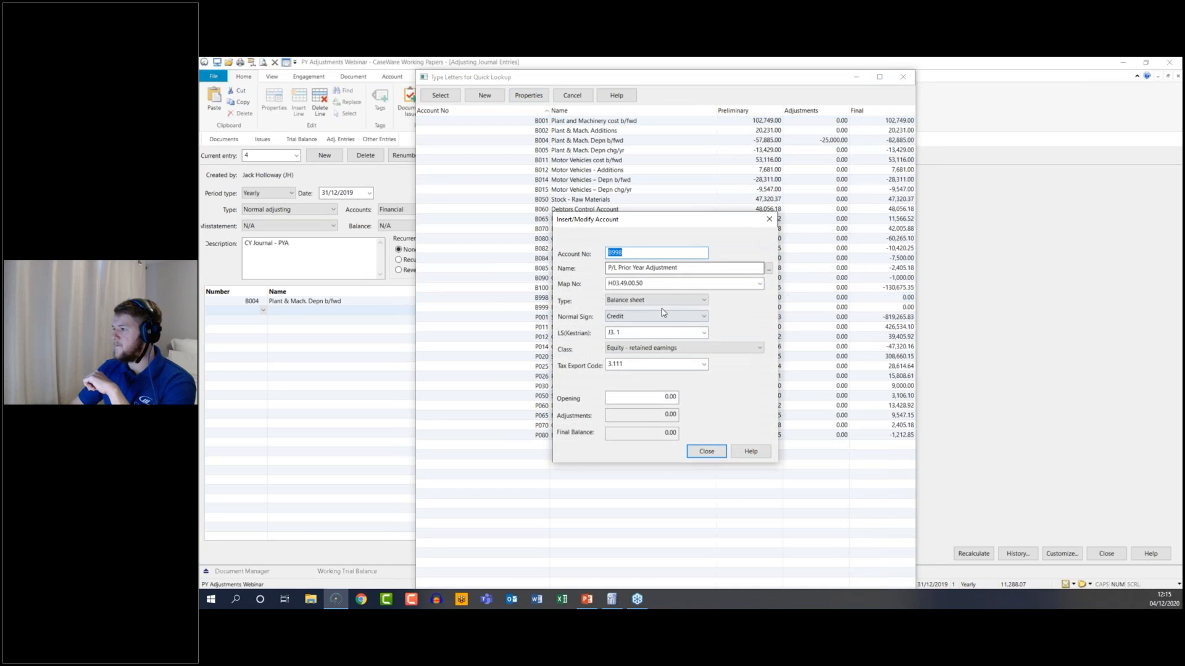
pyautogui.click(651, 285)
pyautogui.moveTo(651, 284); pyautogui.dragTo(639, 283)
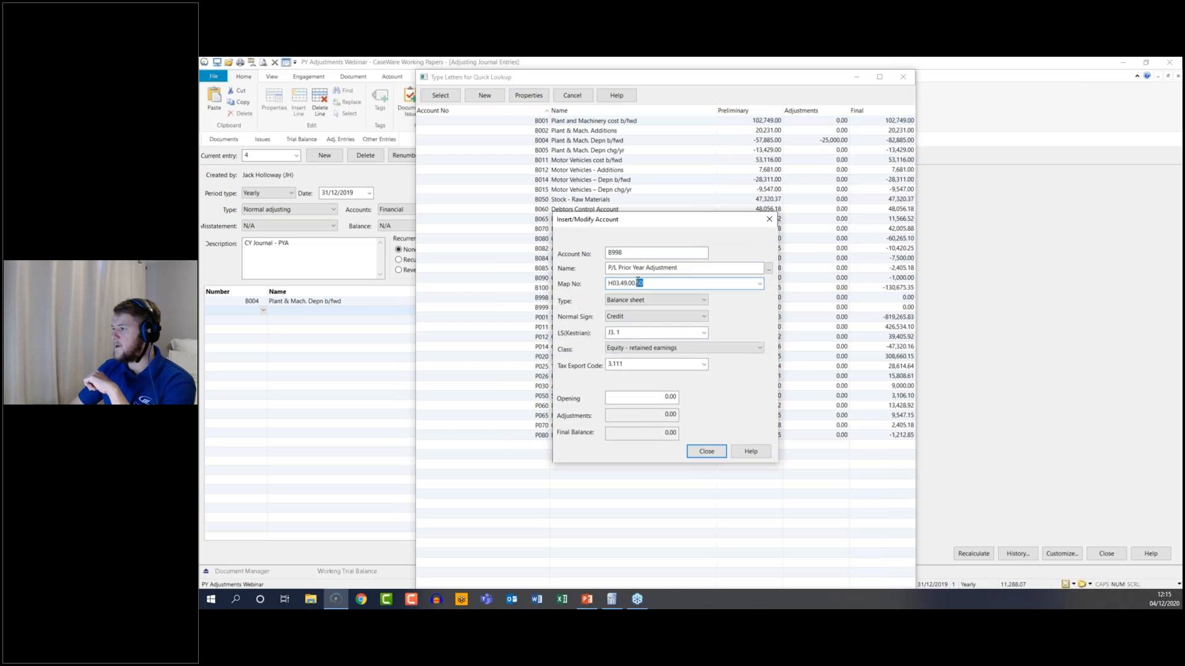
pyautogui.click(649, 285)
pyautogui.click(707, 452)
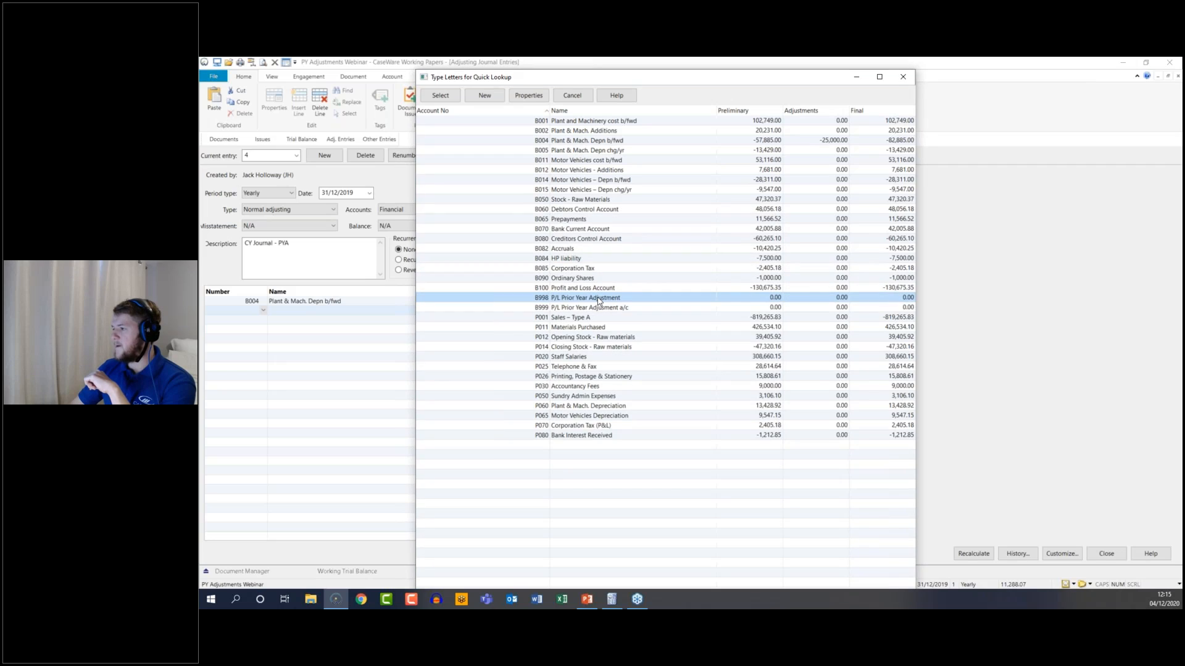
# Add a balancing line of 25,000 for account B998 P/L Prior Year Adjustment and recalculate the journal.
pyautogui.doubleClick(598, 298)
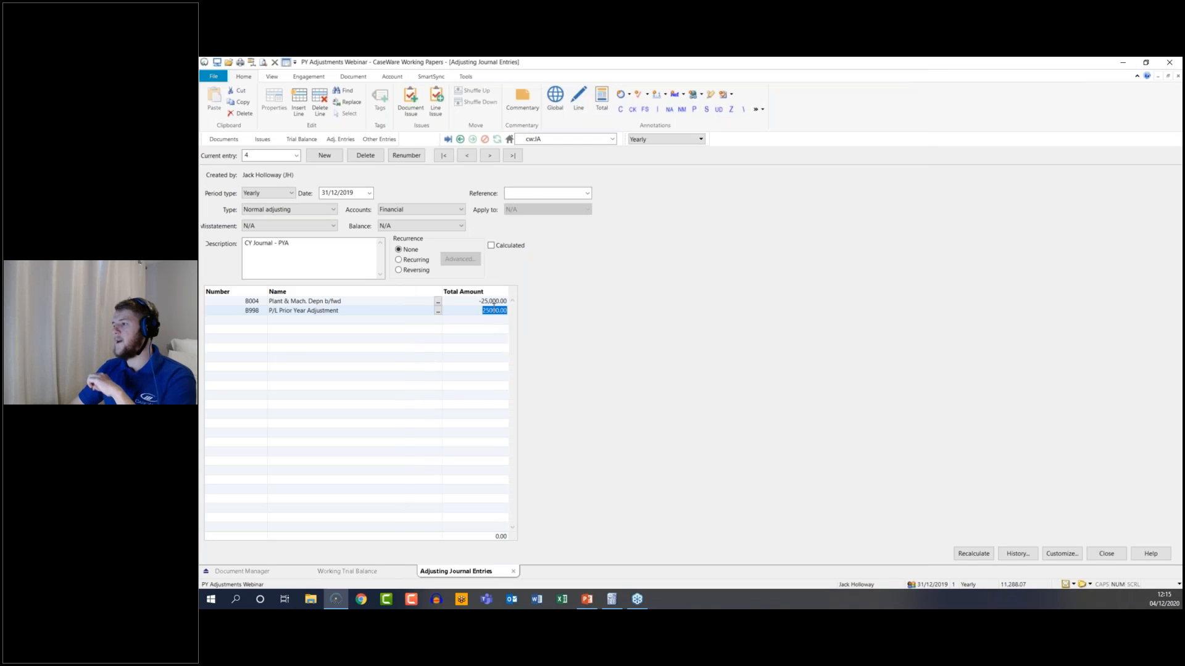
pyautogui.click(484, 311)
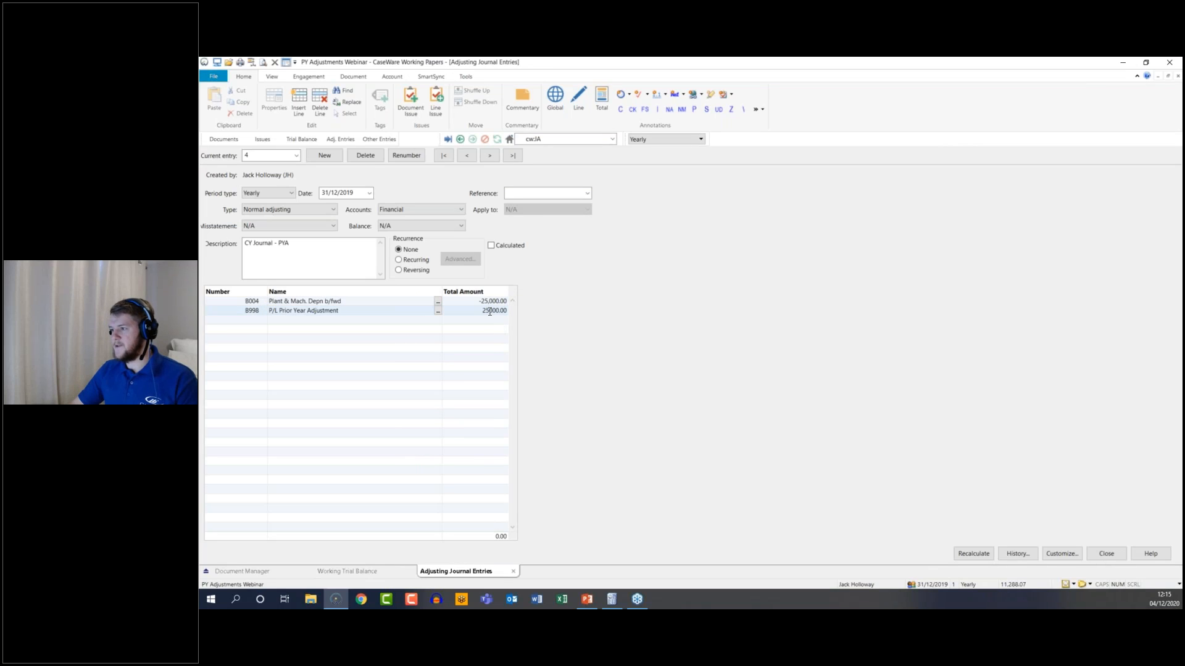
pyautogui.press('Up')
pyautogui.press('Down')
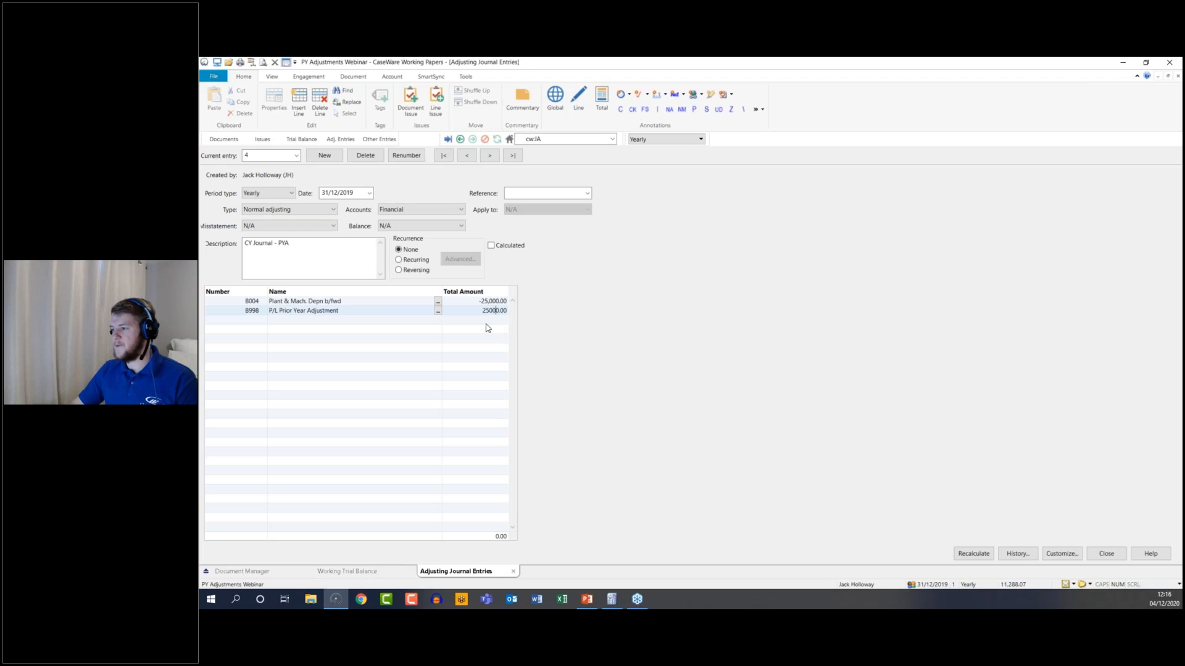
pyautogui.click(965, 555)
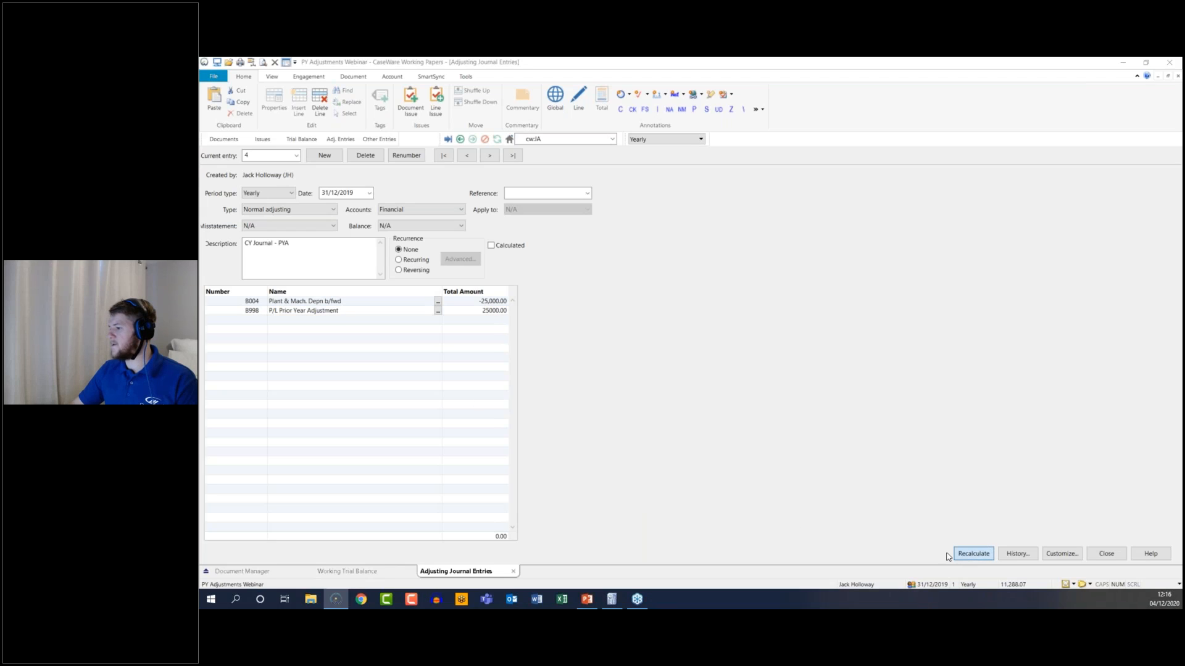
# Glance at the accounts' balance sheet, close the adjusting journal entries, and review the Adjustments column in the working trial balance.
pyautogui.click(612, 603)
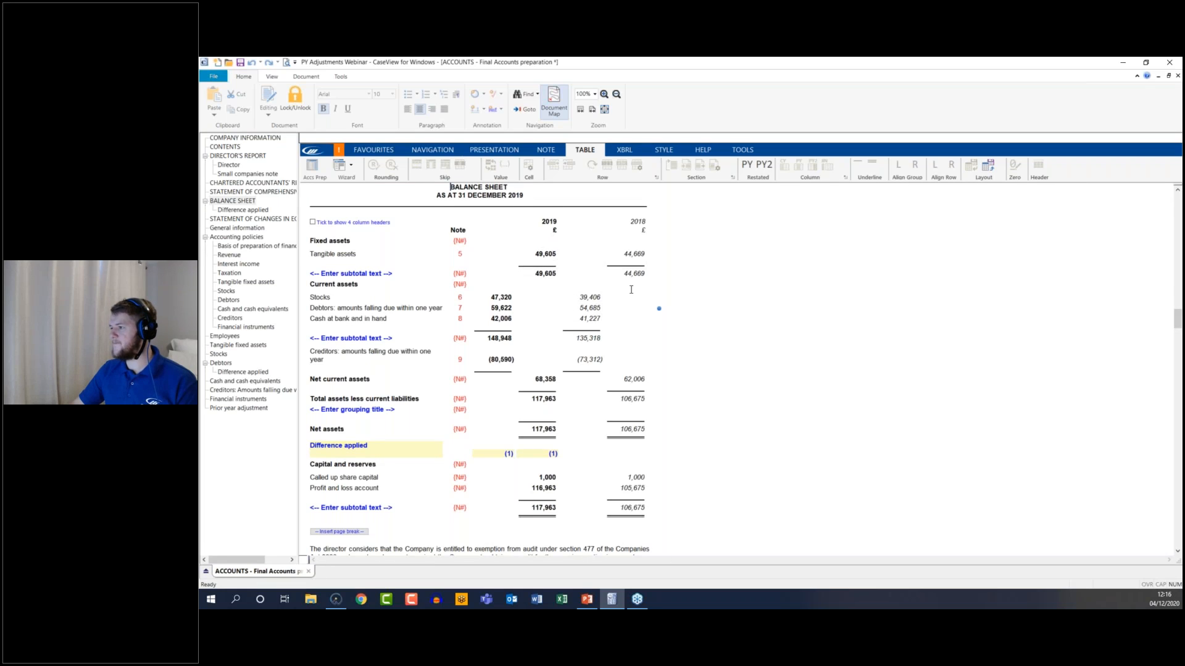
pyautogui.click(335, 599)
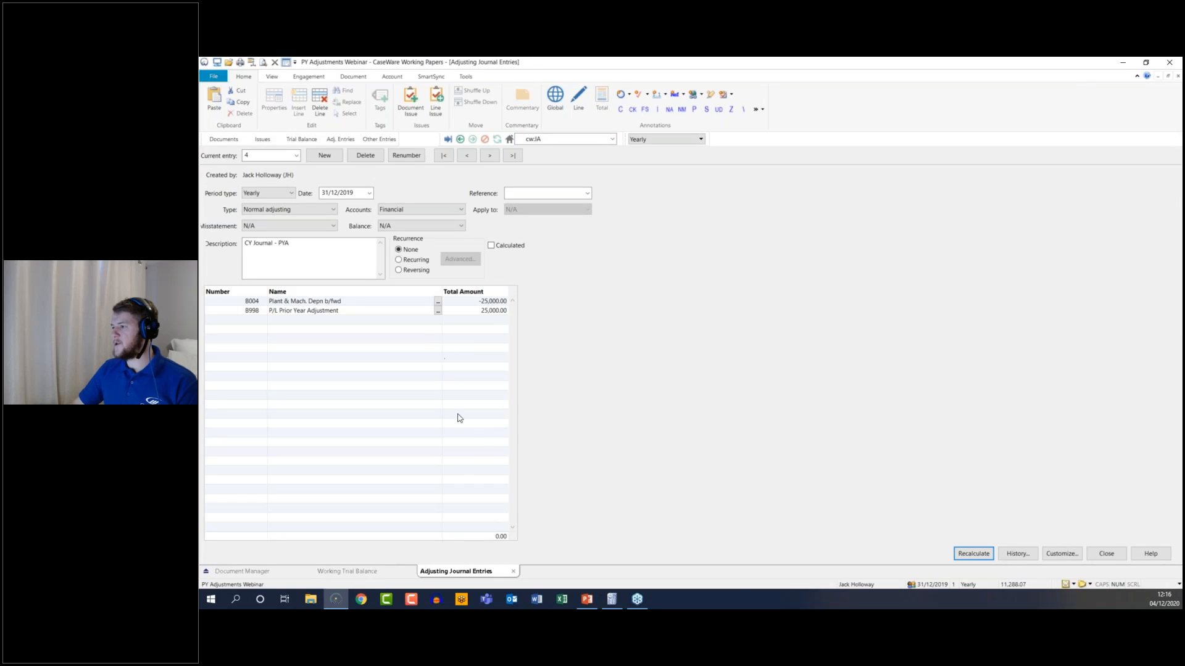
pyautogui.click(513, 572)
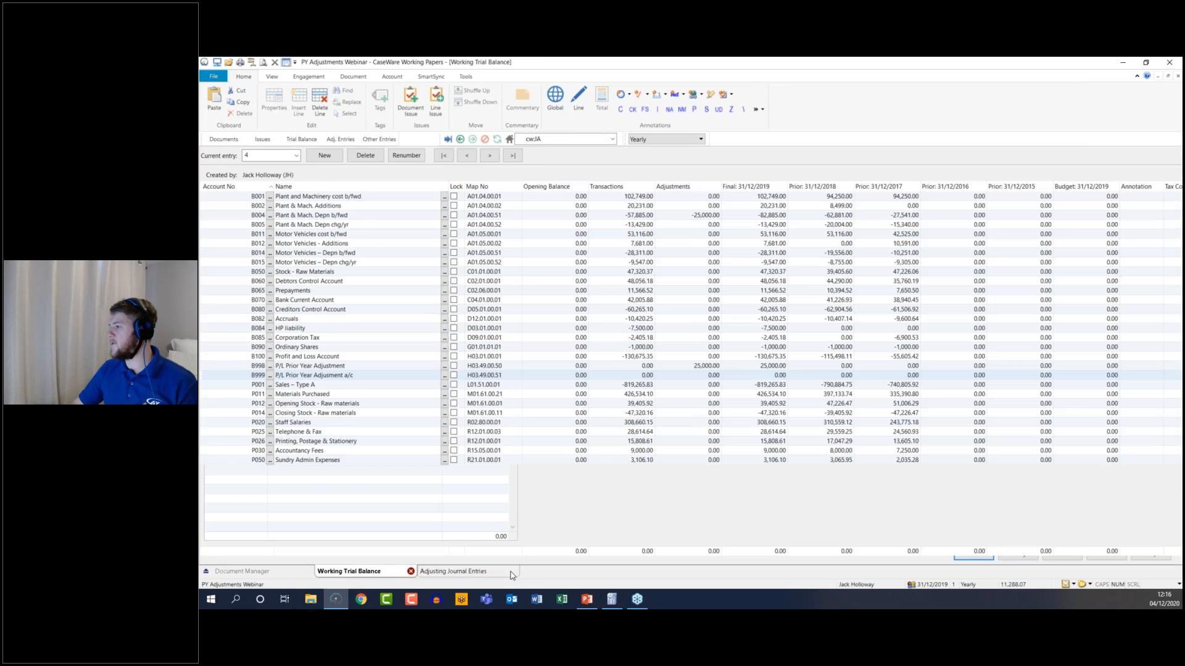
pyautogui.click(691, 216)
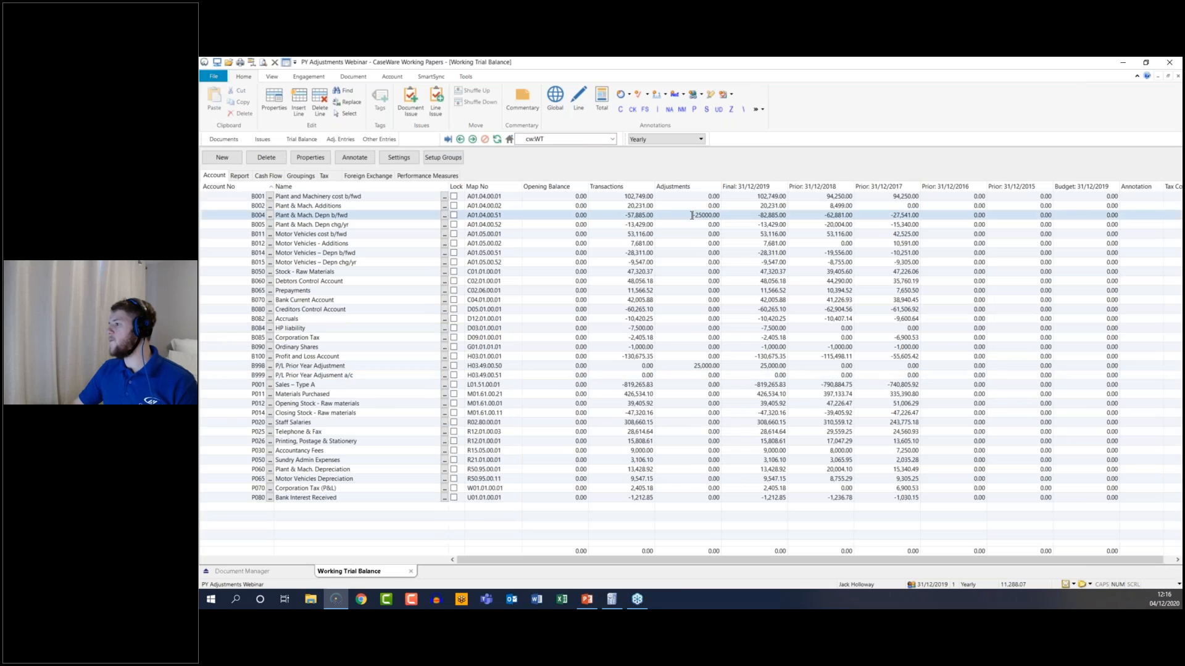
pyautogui.moveTo(684, 197); pyautogui.dragTo(702, 395)
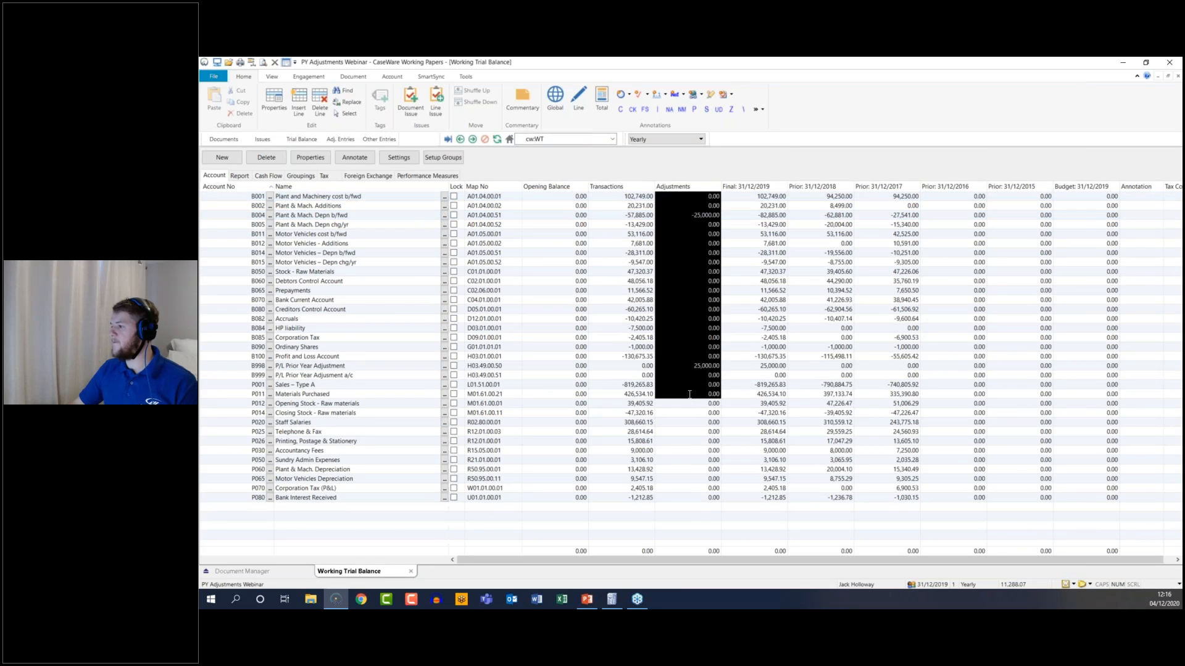
pyautogui.click(714, 451)
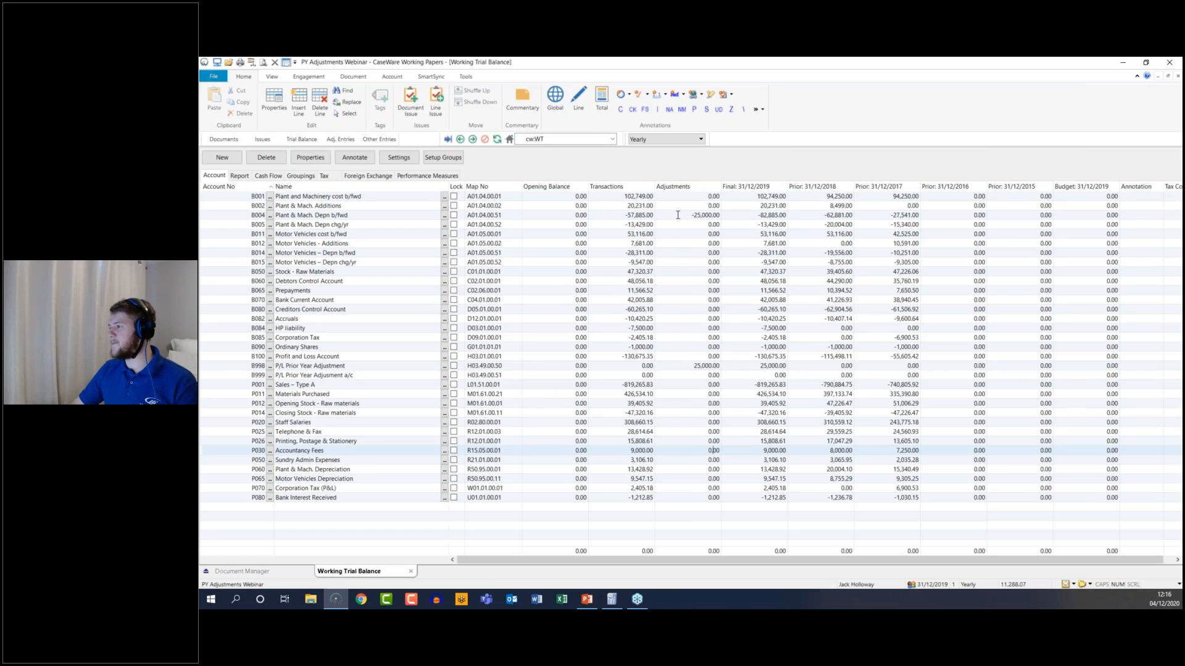
# Open the 31/12/2018 prior balance details from account B004, review the PY Adjustments column, and close them.
pyautogui.doubleClick(829, 215)
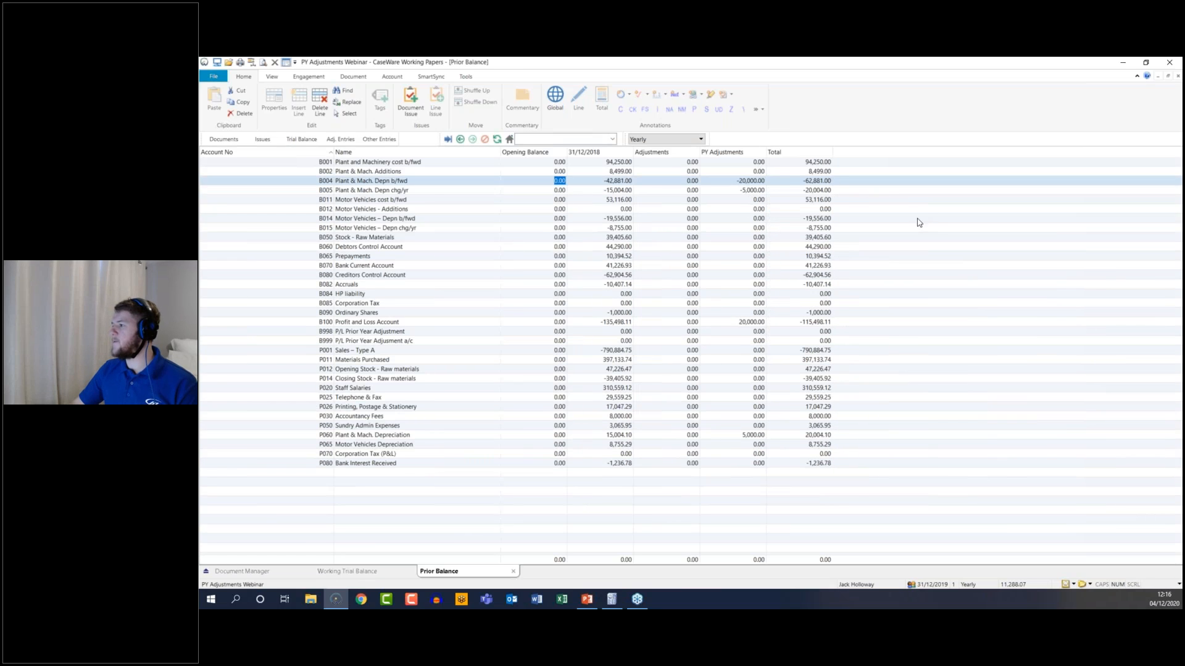
pyautogui.doubleClick(821, 463)
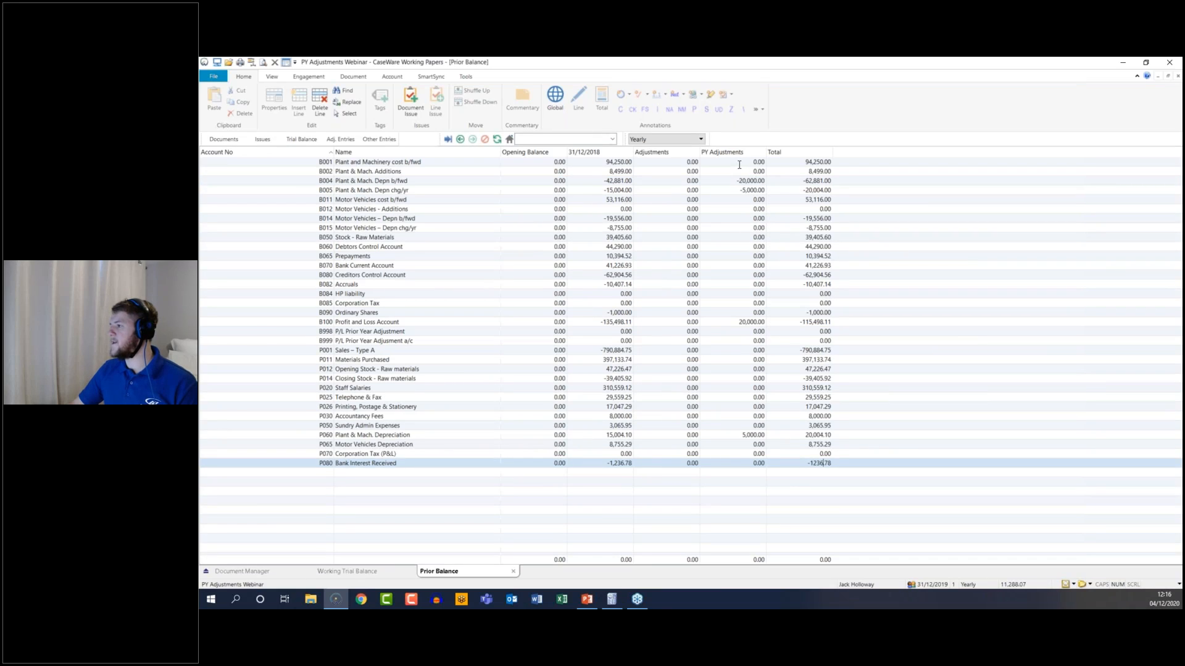
pyautogui.moveTo(739, 165); pyautogui.dragTo(729, 463)
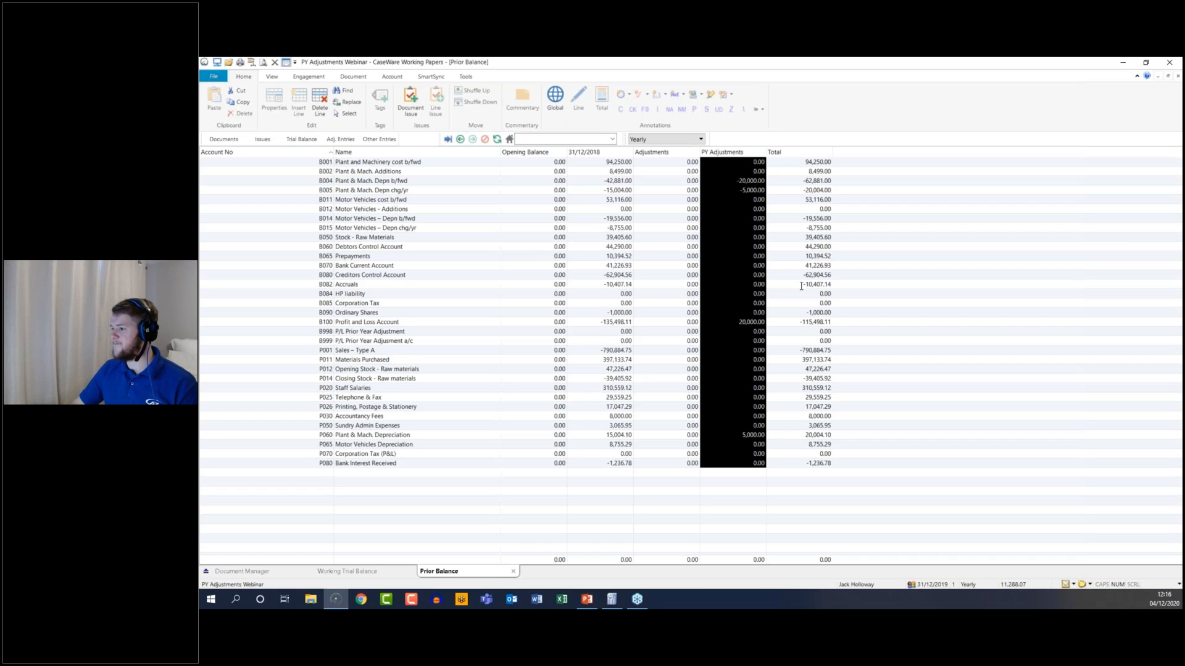
pyautogui.click(513, 572)
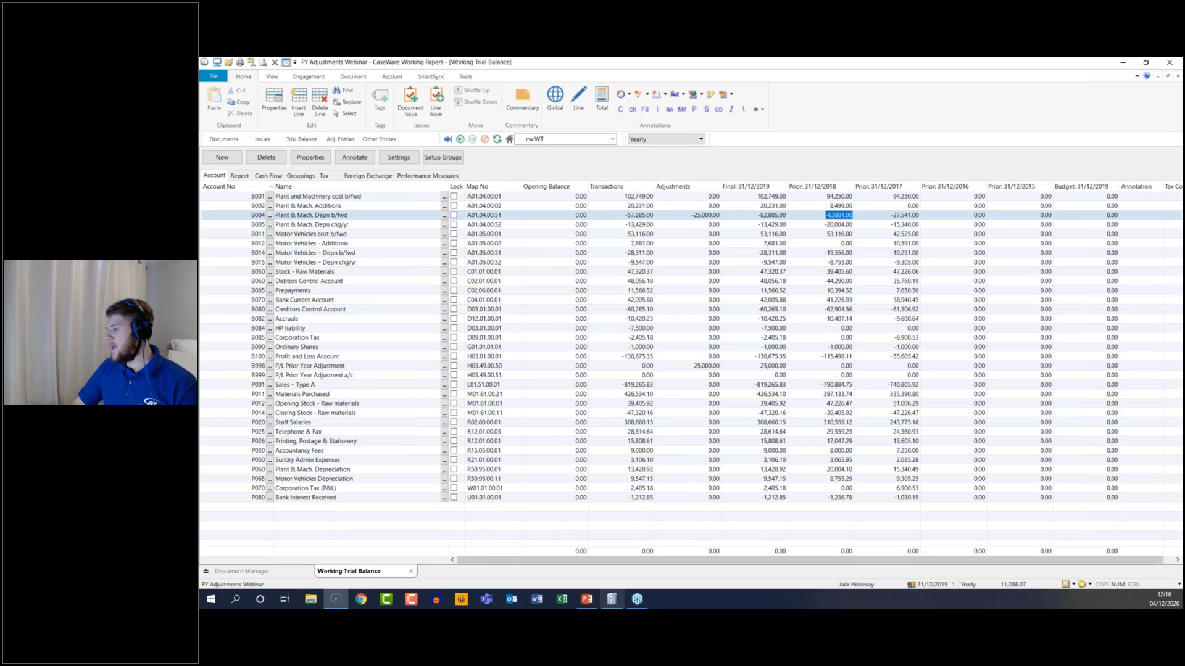
# Switch to the CaseView accounts document and examine the plant and machinery depreciation brought forward in the tangible fixed assets note.
pyautogui.click(610, 600)
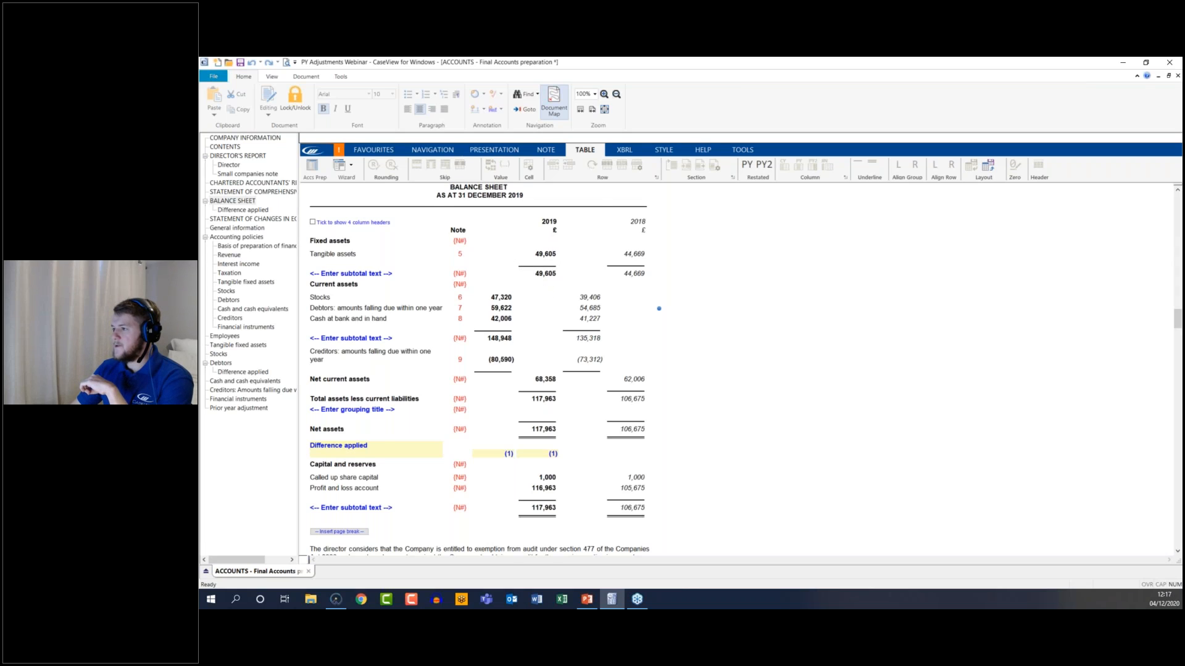
pyautogui.scroll(-15, 708, 255)
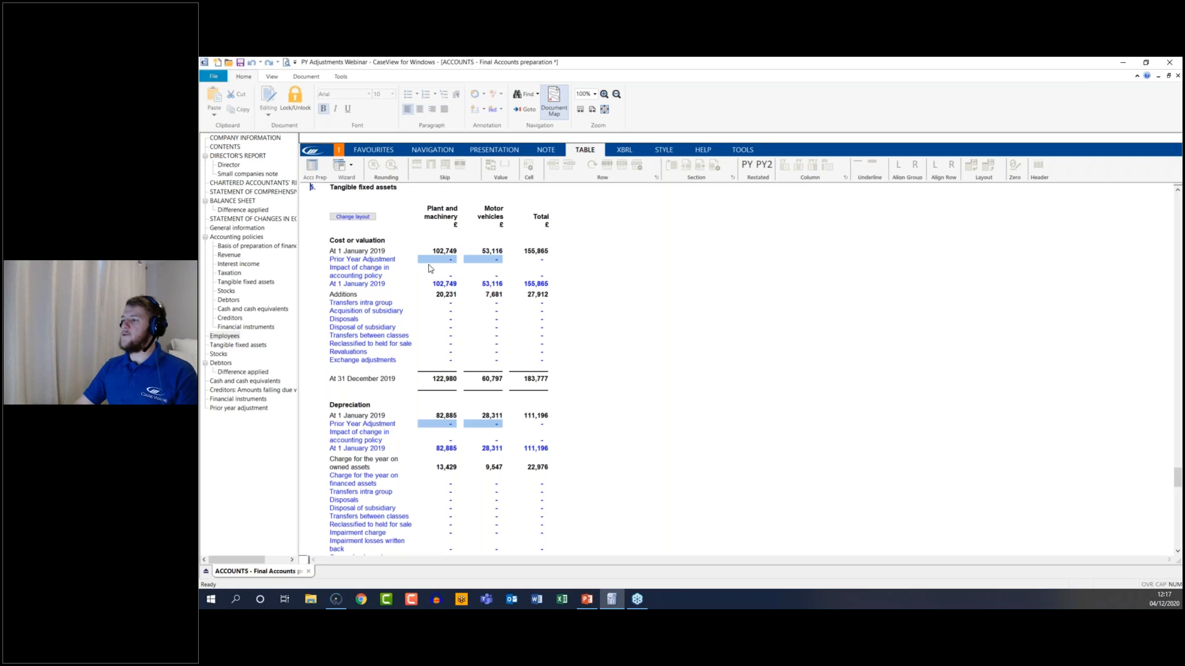
pyautogui.scroll(-1, 361, 413)
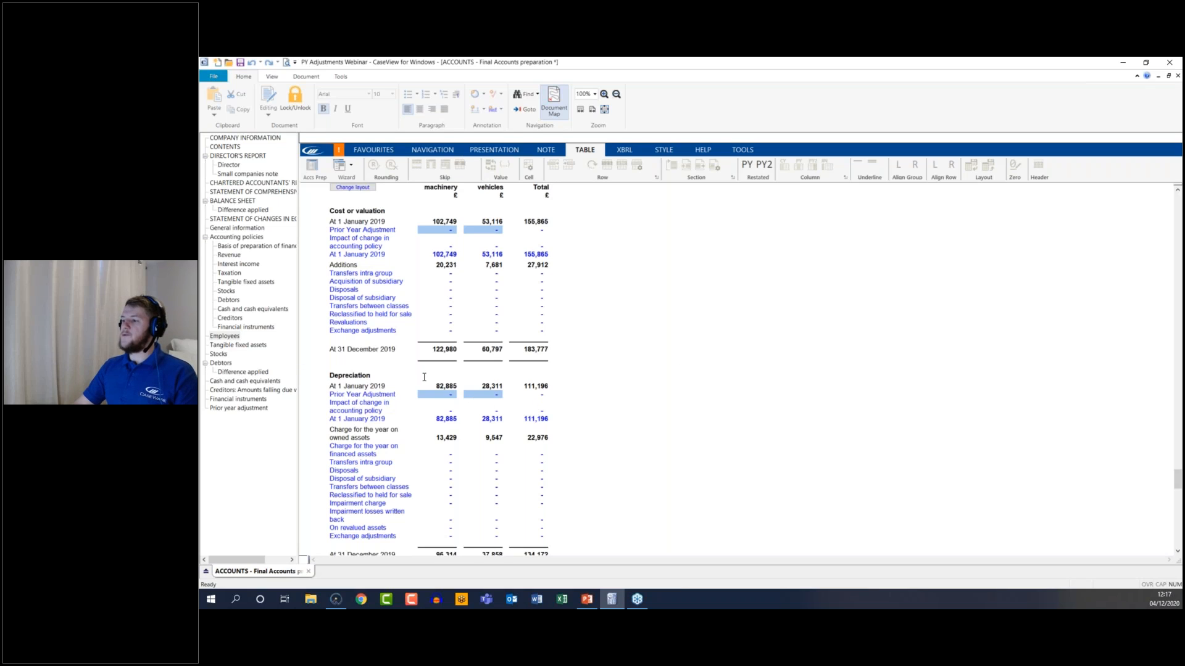
pyautogui.moveTo(435, 388)
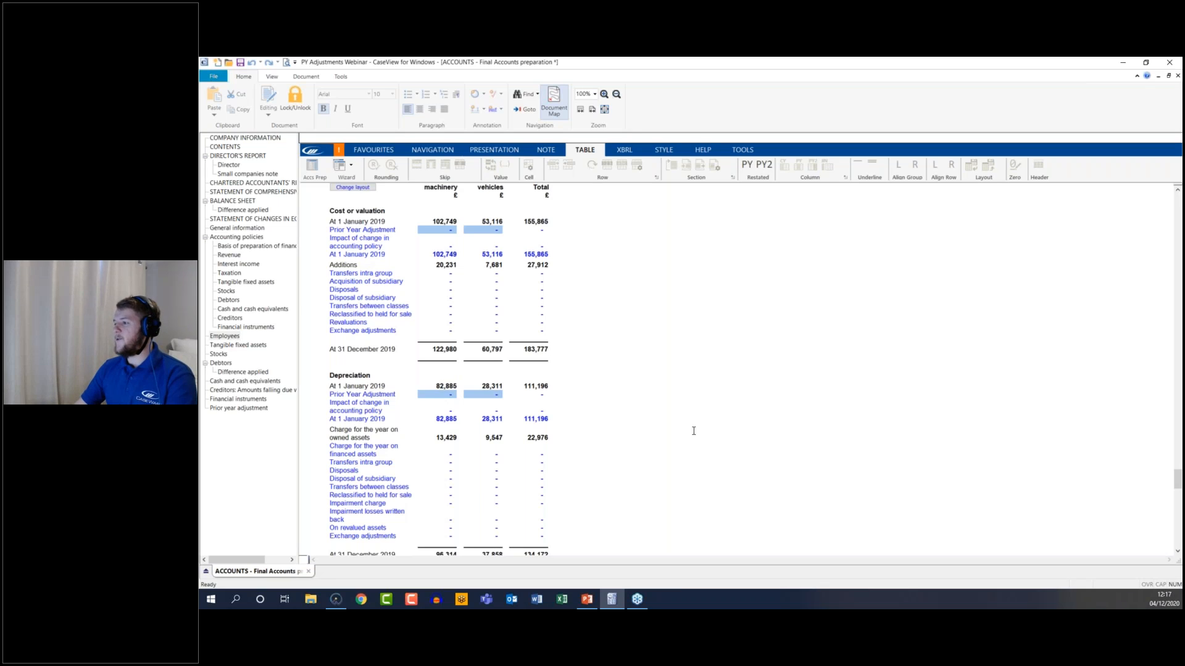
# Enter a prior year adjustment of 25000 for plant and machinery in the depreciation section of the tangible fixed assets note.
pyautogui.scroll(1, 686, 417)
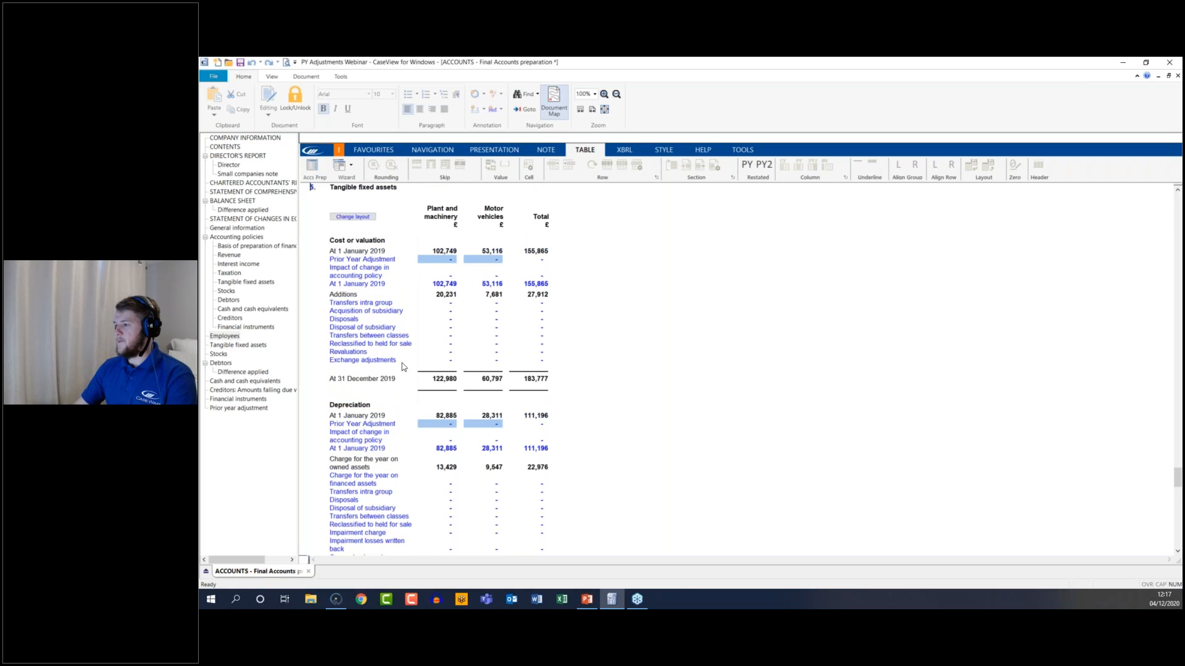
pyautogui.click(432, 425)
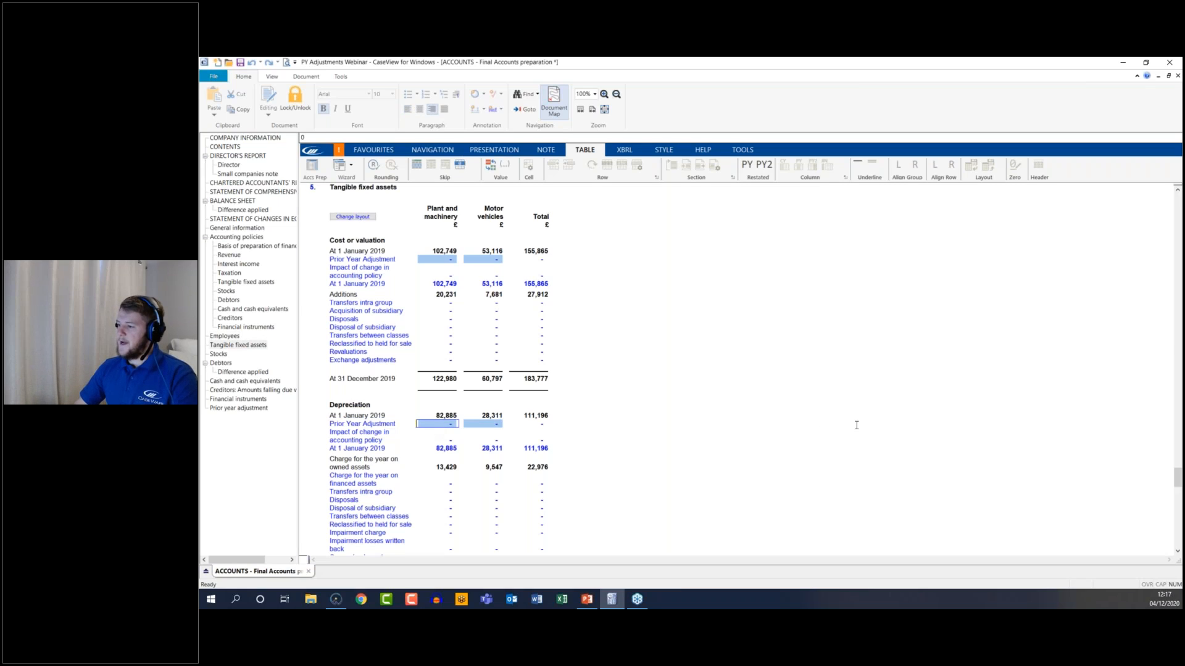
pyautogui.write('25000')
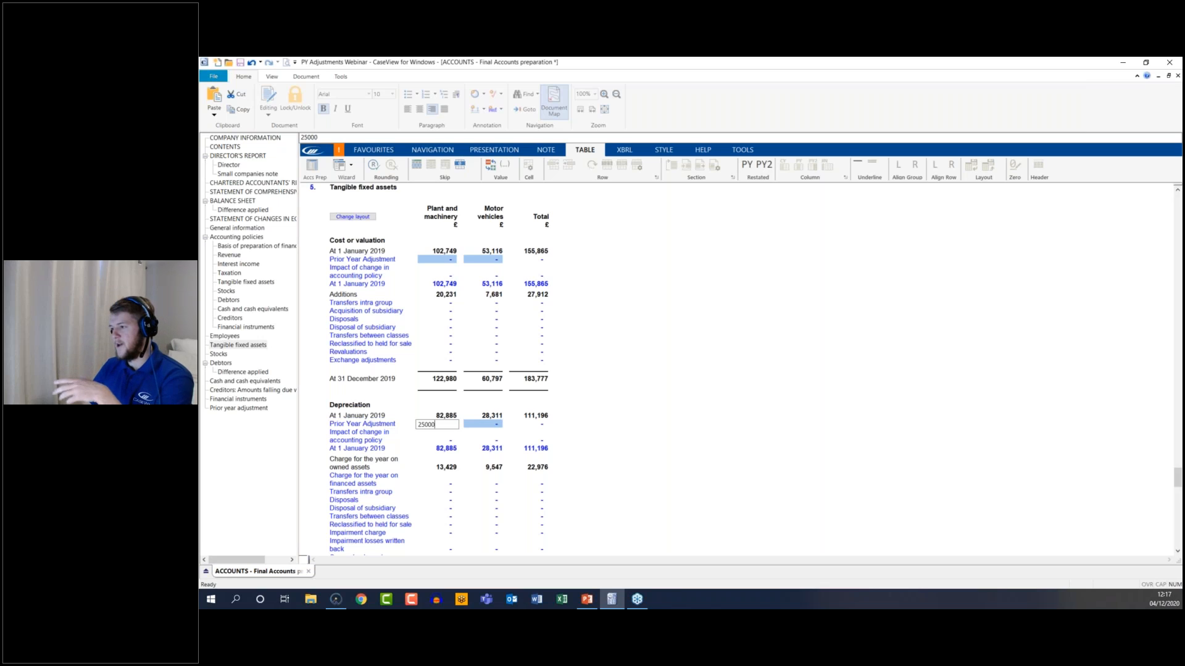
pyautogui.press('Return')
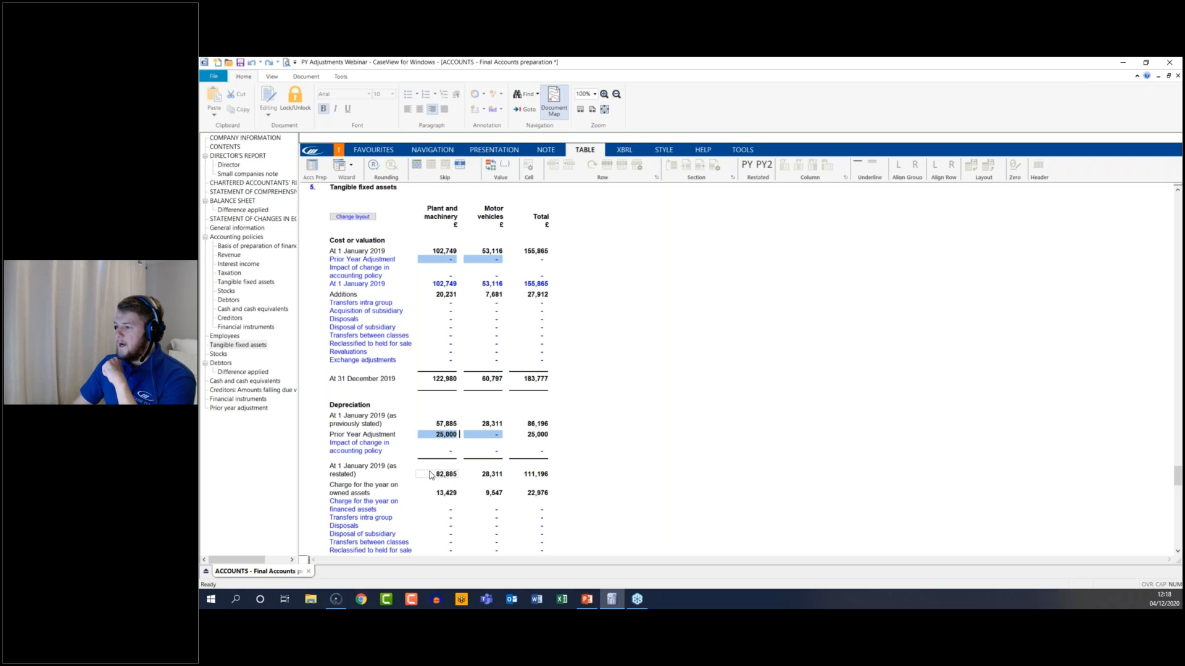
# Compare the restated plant and machinery depreciation brought forward with account B004's final 2019 balance in the working trial balance, and return to the accounts.
pyautogui.moveTo(433, 476)
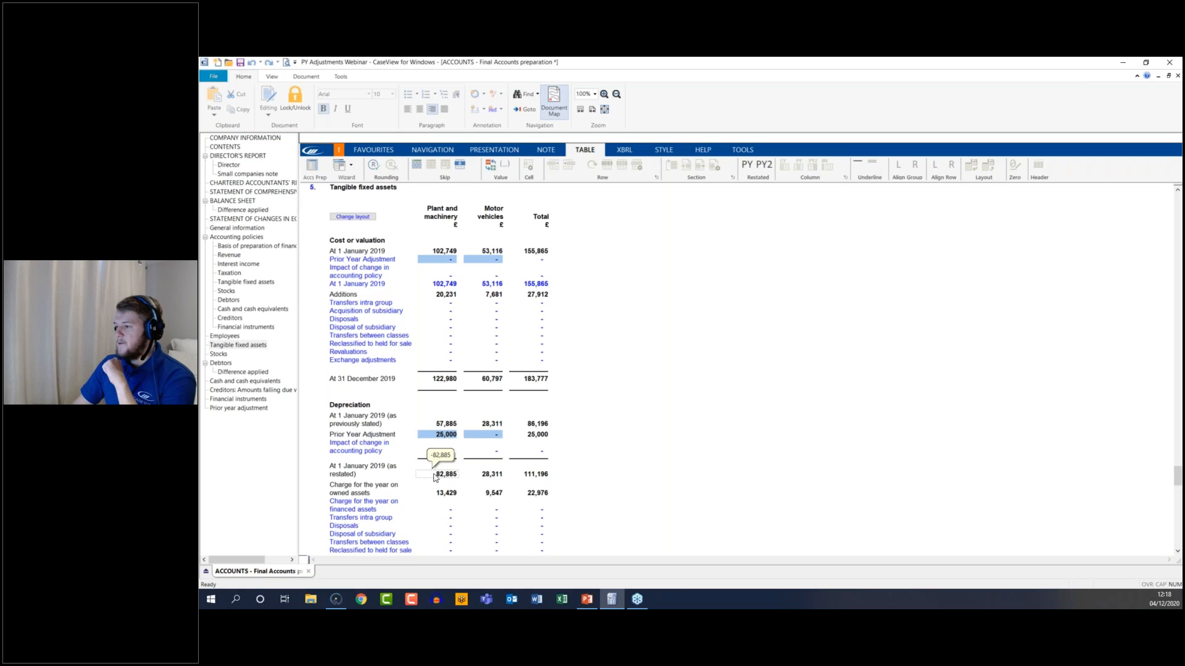
pyautogui.click(441, 476)
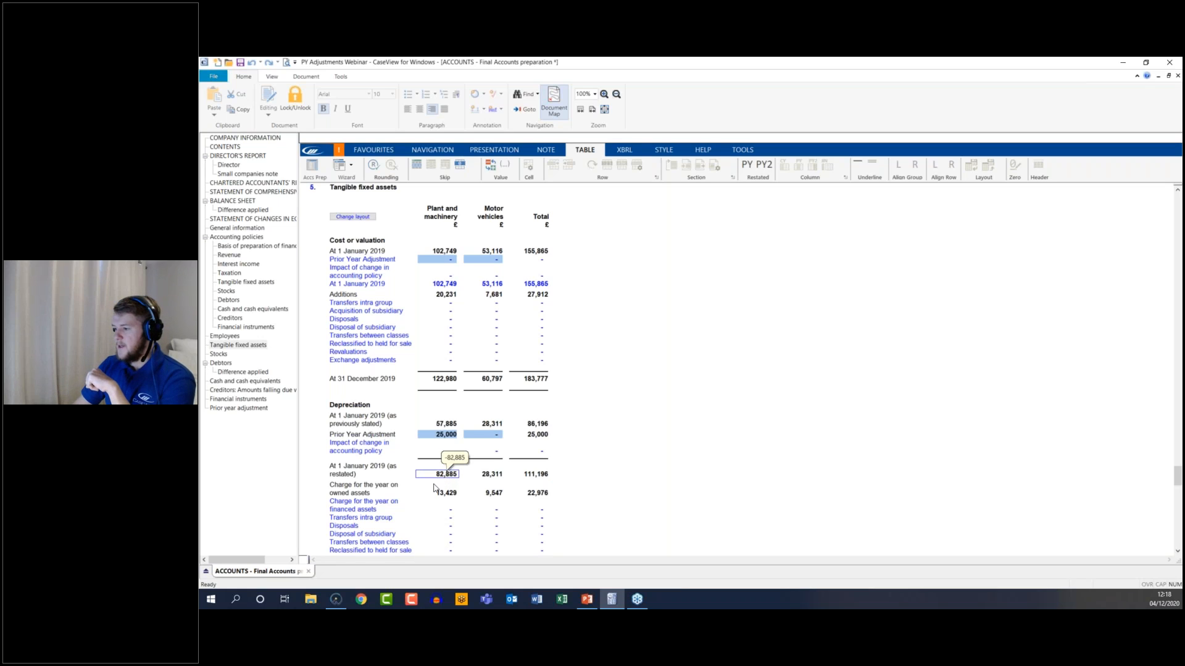
pyautogui.click(333, 602)
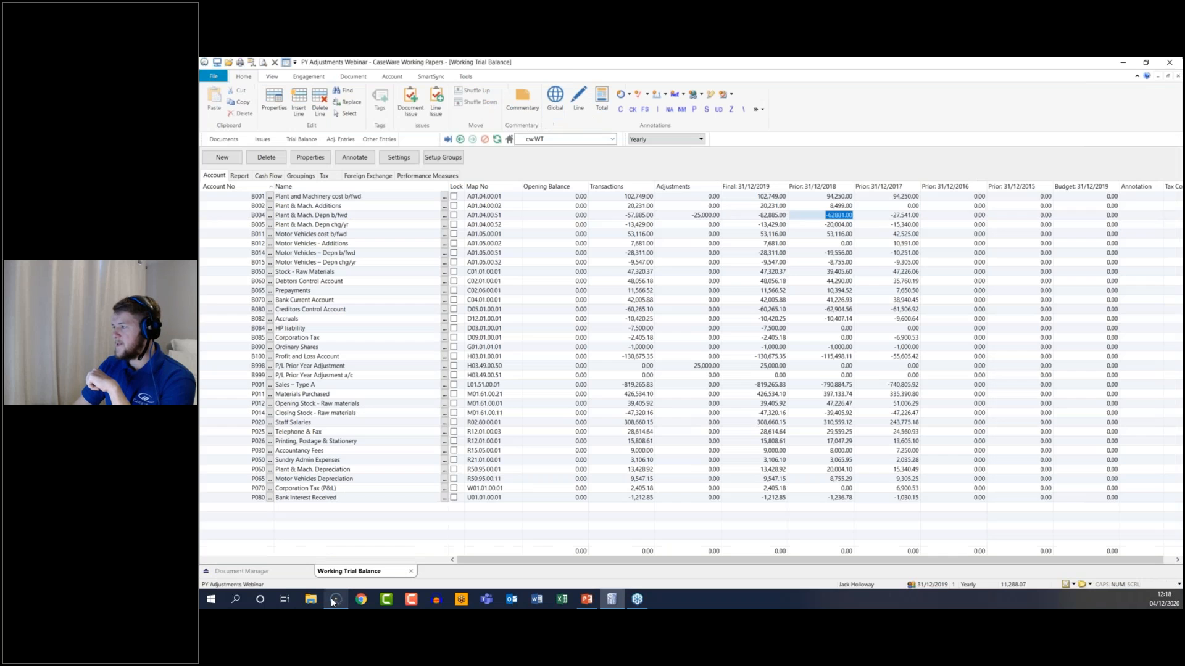
pyautogui.click(776, 216)
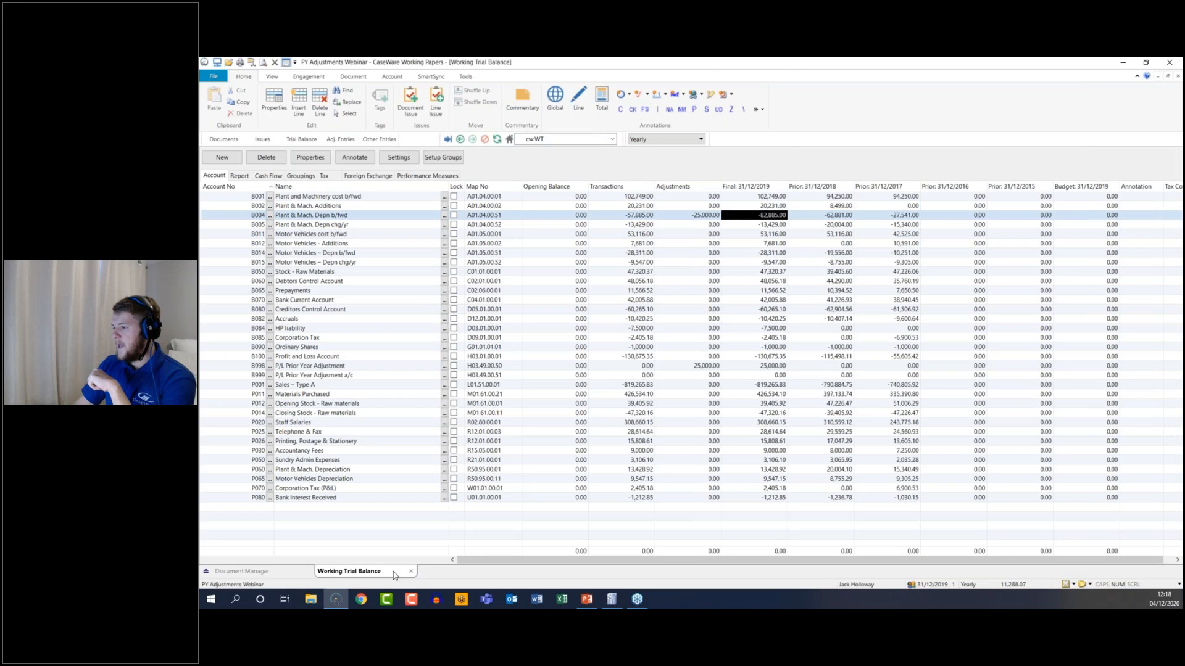
pyautogui.click(620, 606)
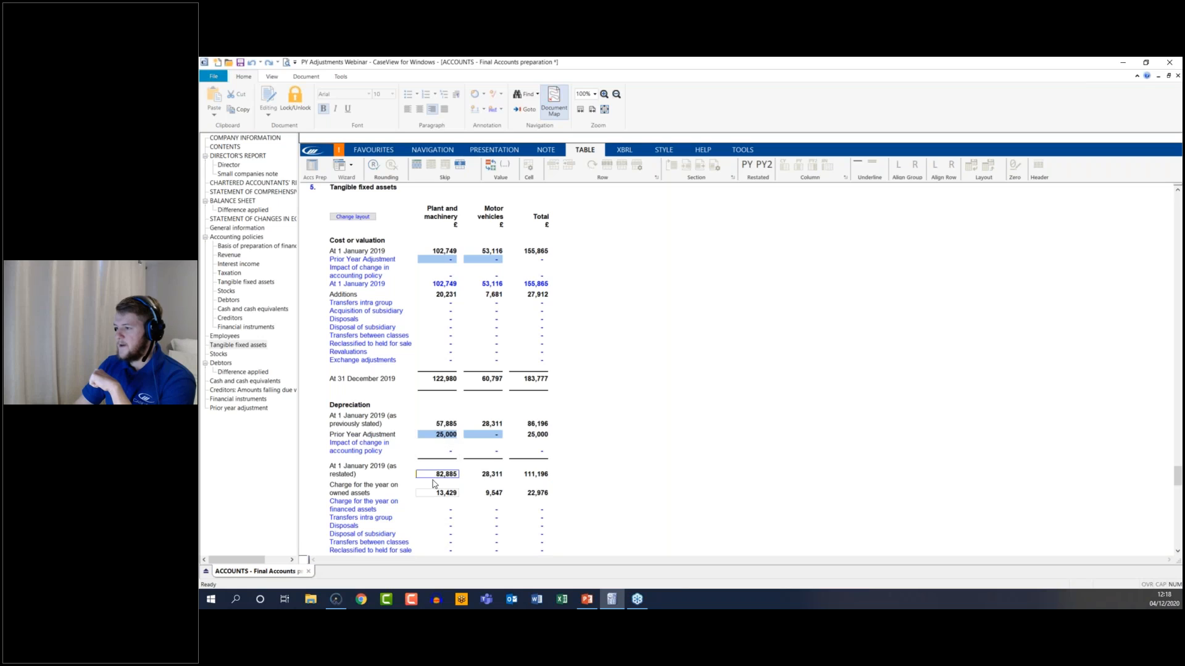
# Review the previously stated, prior year adjustment and restated plant and machinery depreciation figures in the tangible fixed assets note.
pyautogui.click(449, 426)
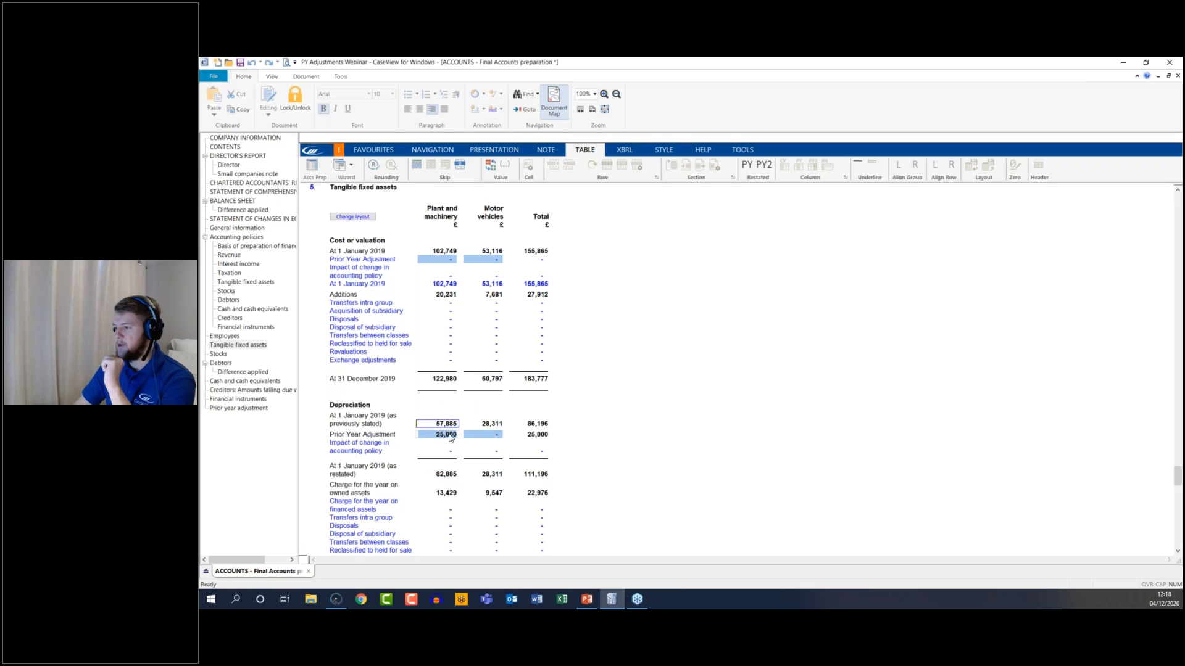
pyautogui.click(444, 475)
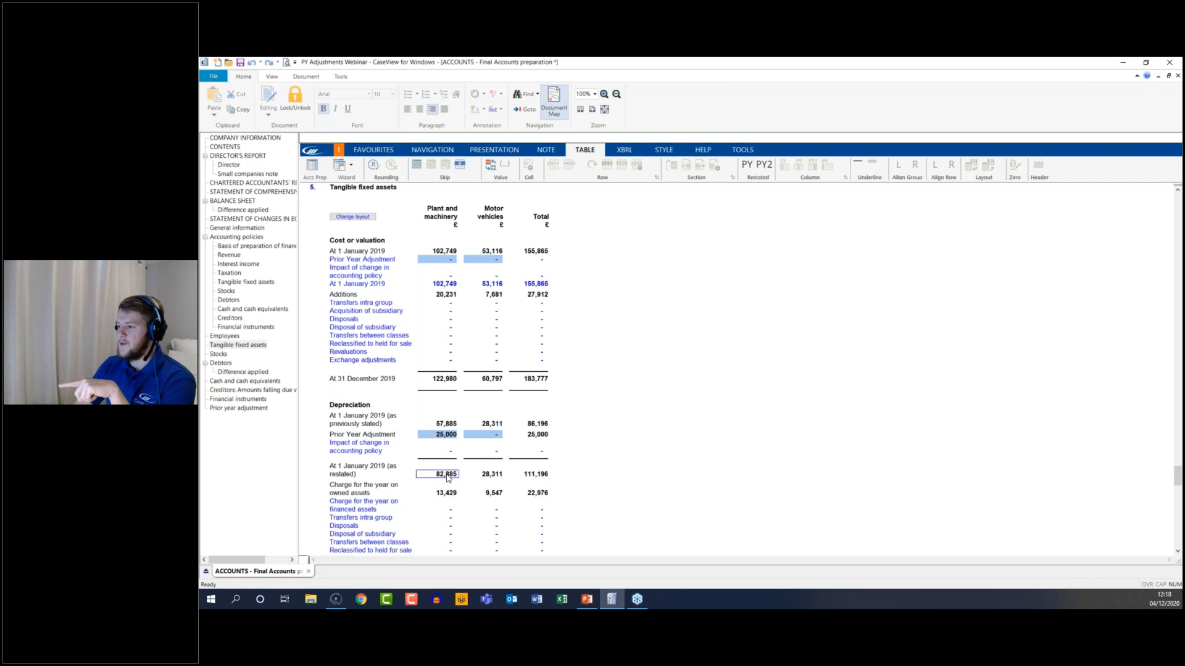
pyautogui.click(452, 426)
pyautogui.click(444, 436)
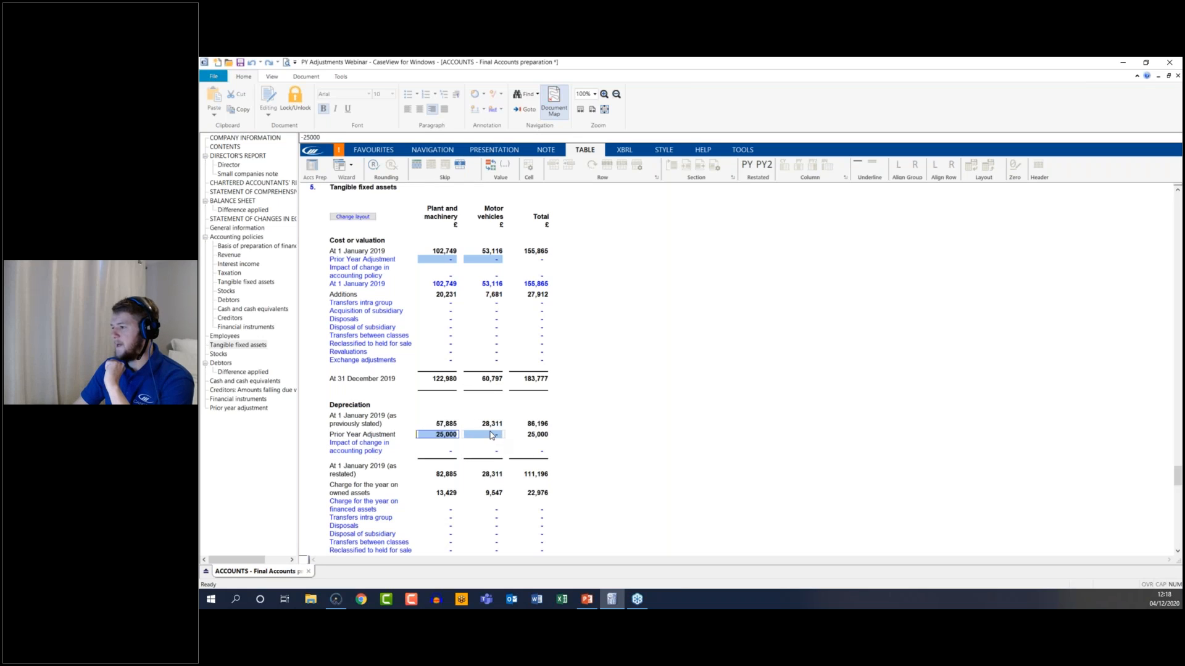
pyautogui.click(630, 416)
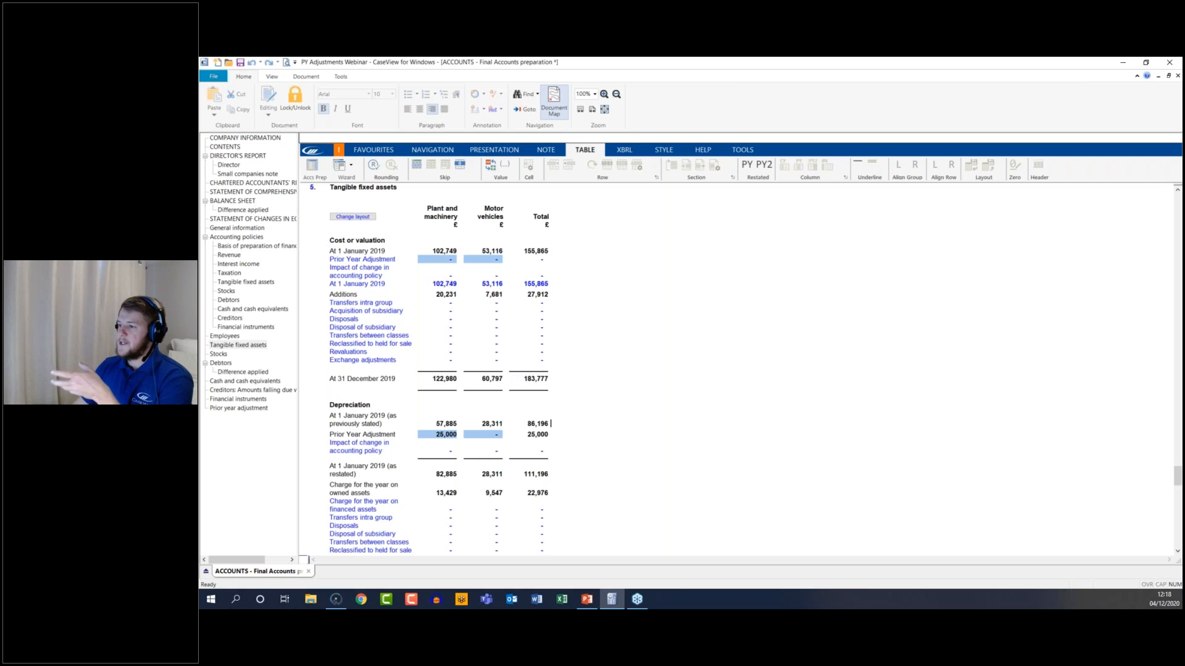
# In the Stocks note, turn the As restated label off for the 2018 comparative column and back on.
pyautogui.click(218, 354)
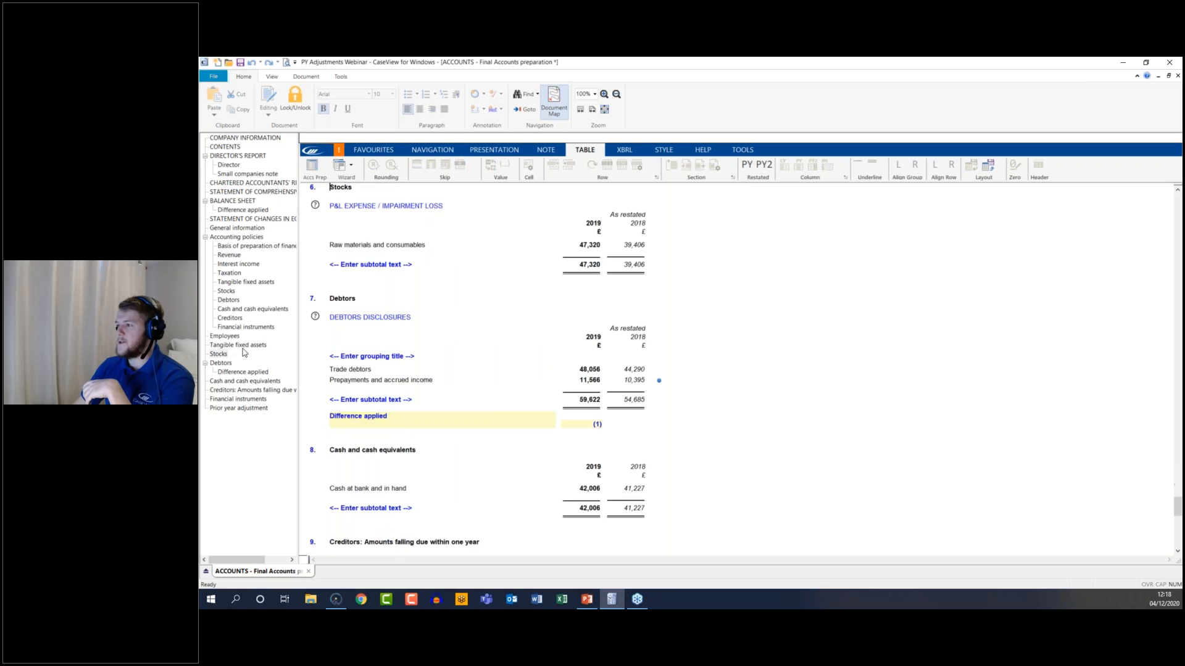
pyautogui.click(637, 220)
pyautogui.click(630, 245)
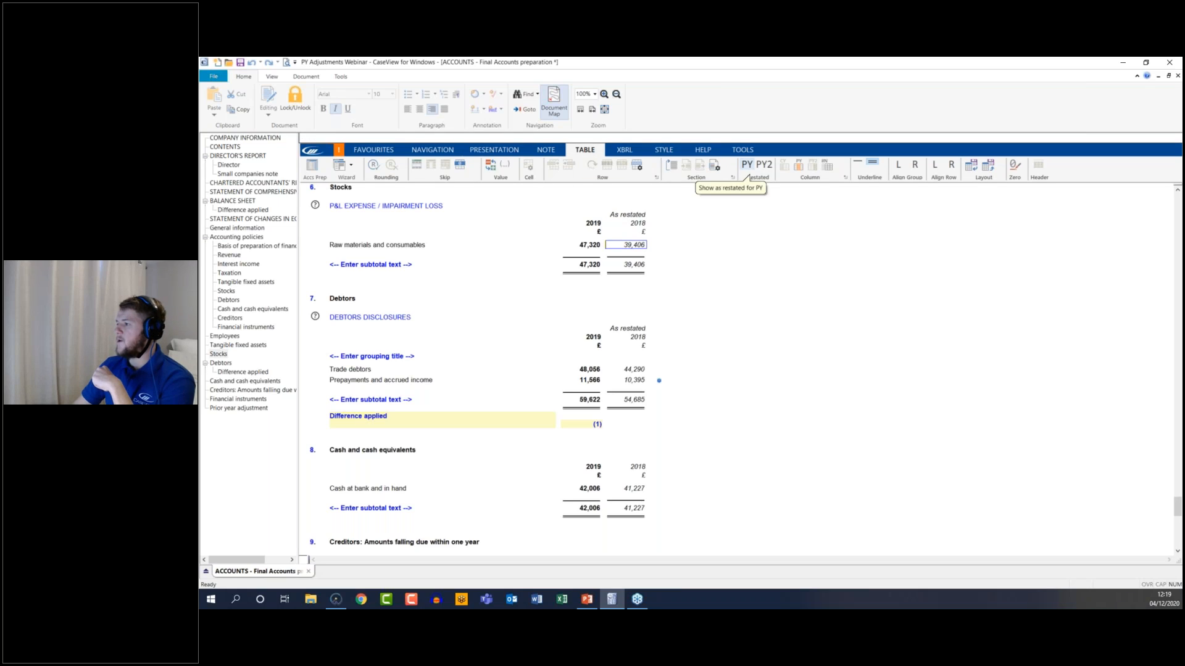
pyautogui.click(747, 170)
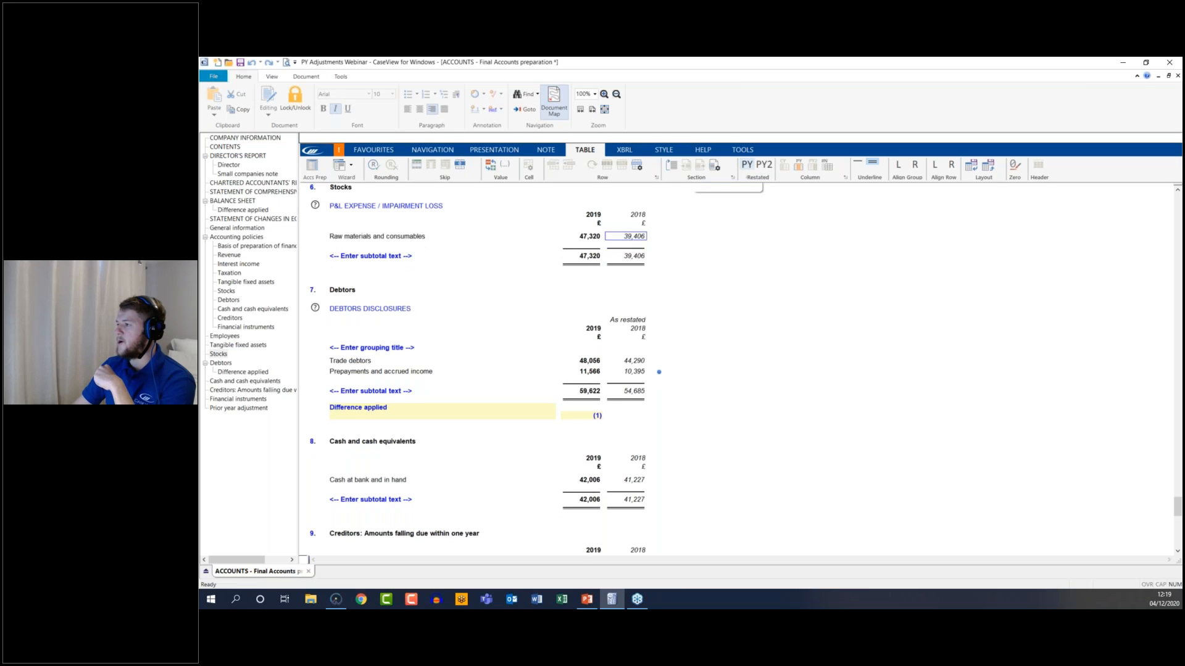
pyautogui.click(745, 172)
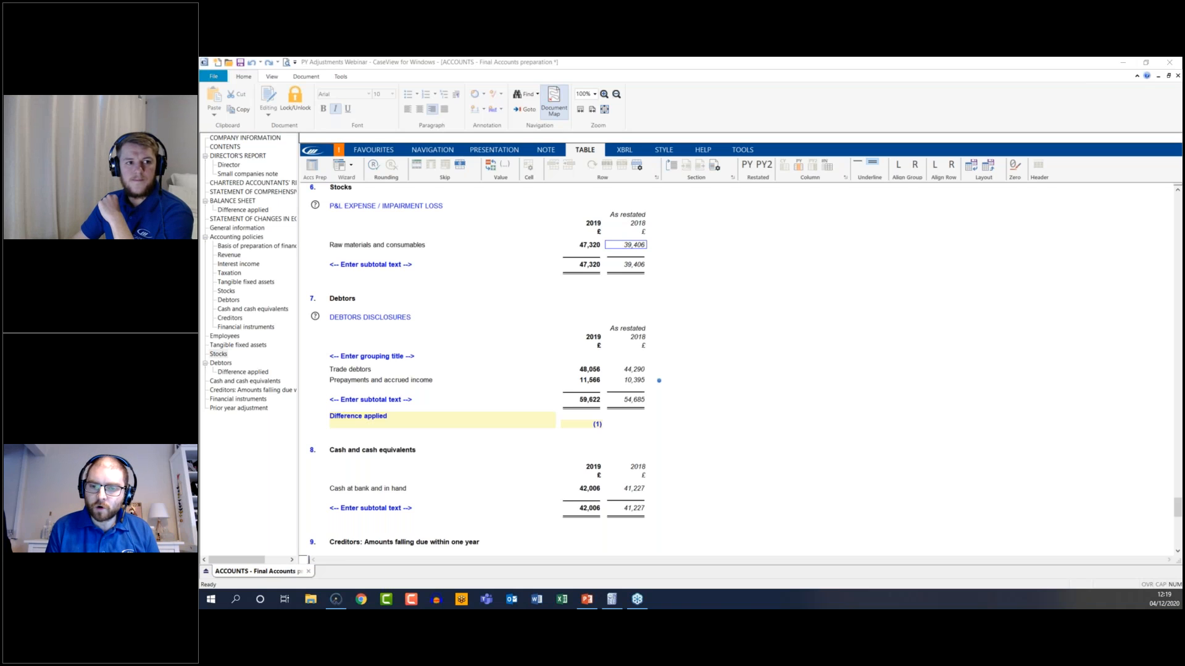
# Switch from the accounts document to the Prior Year Adjustments slide presentation.
pyautogui.hotkey('alt', 'Tab')
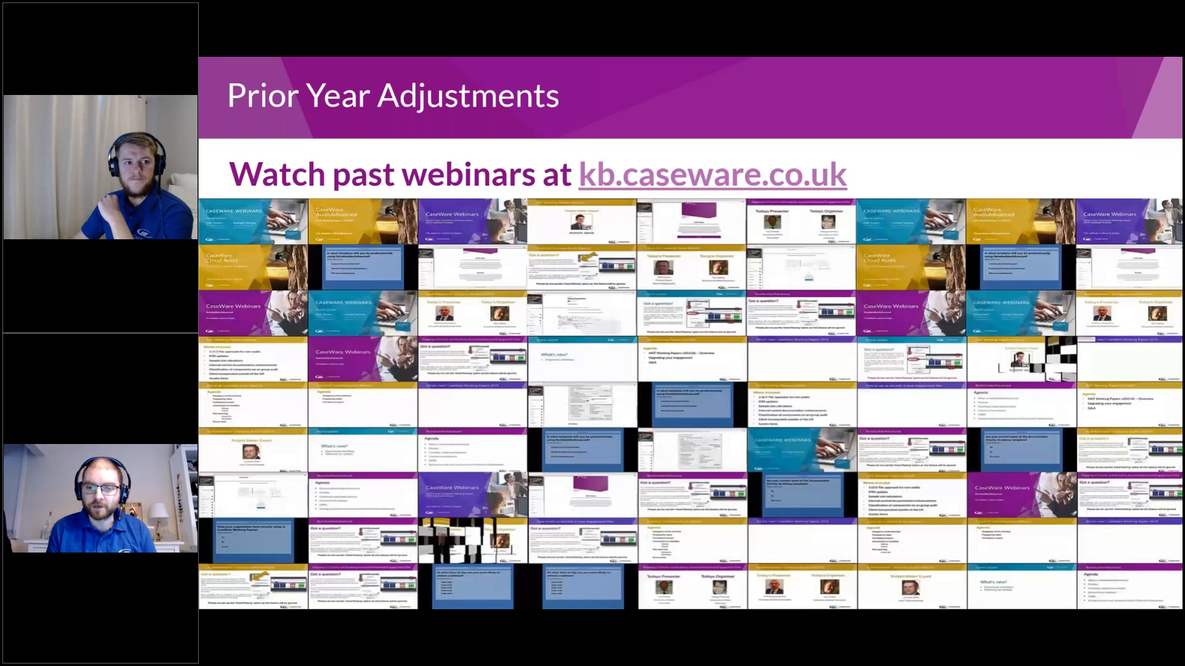